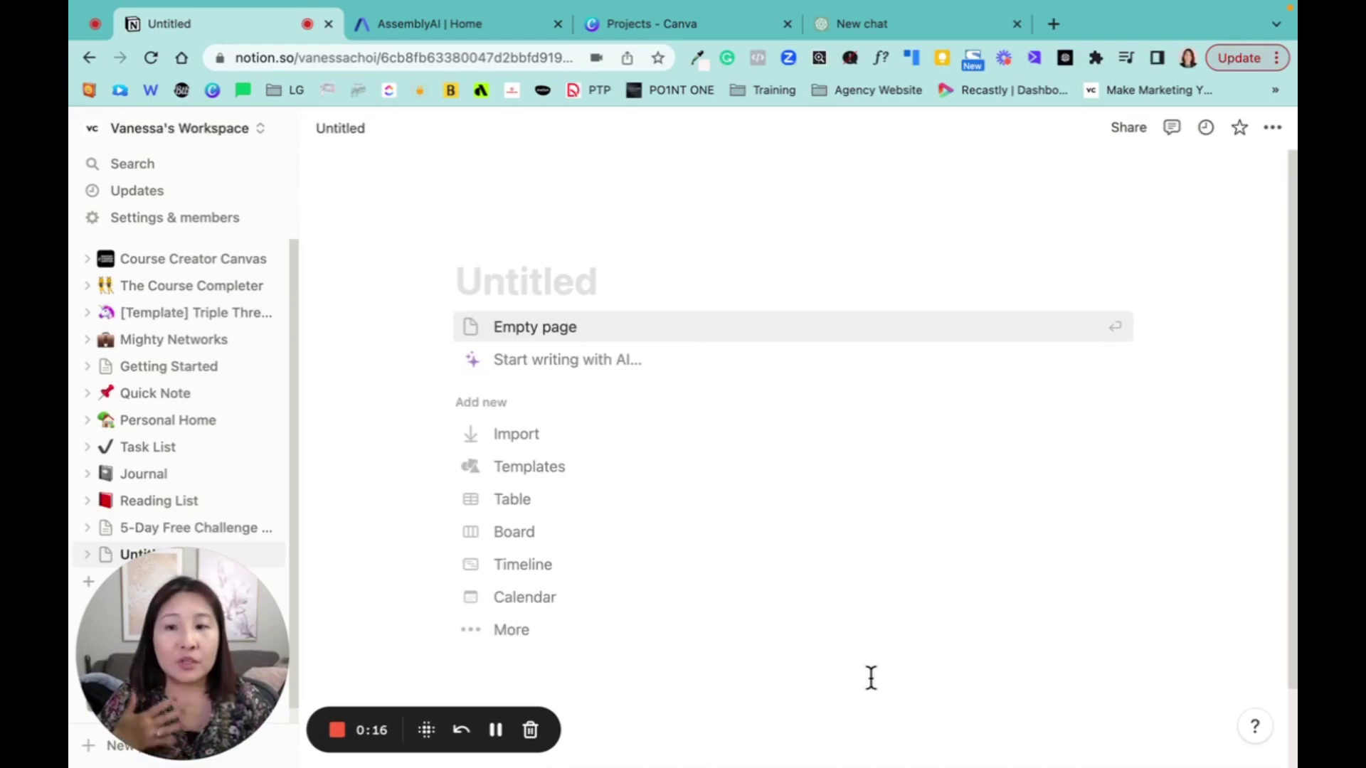
- Title the page 'Test' and open the AI writing prompt with its prefilled text cleared
click(652, 277)
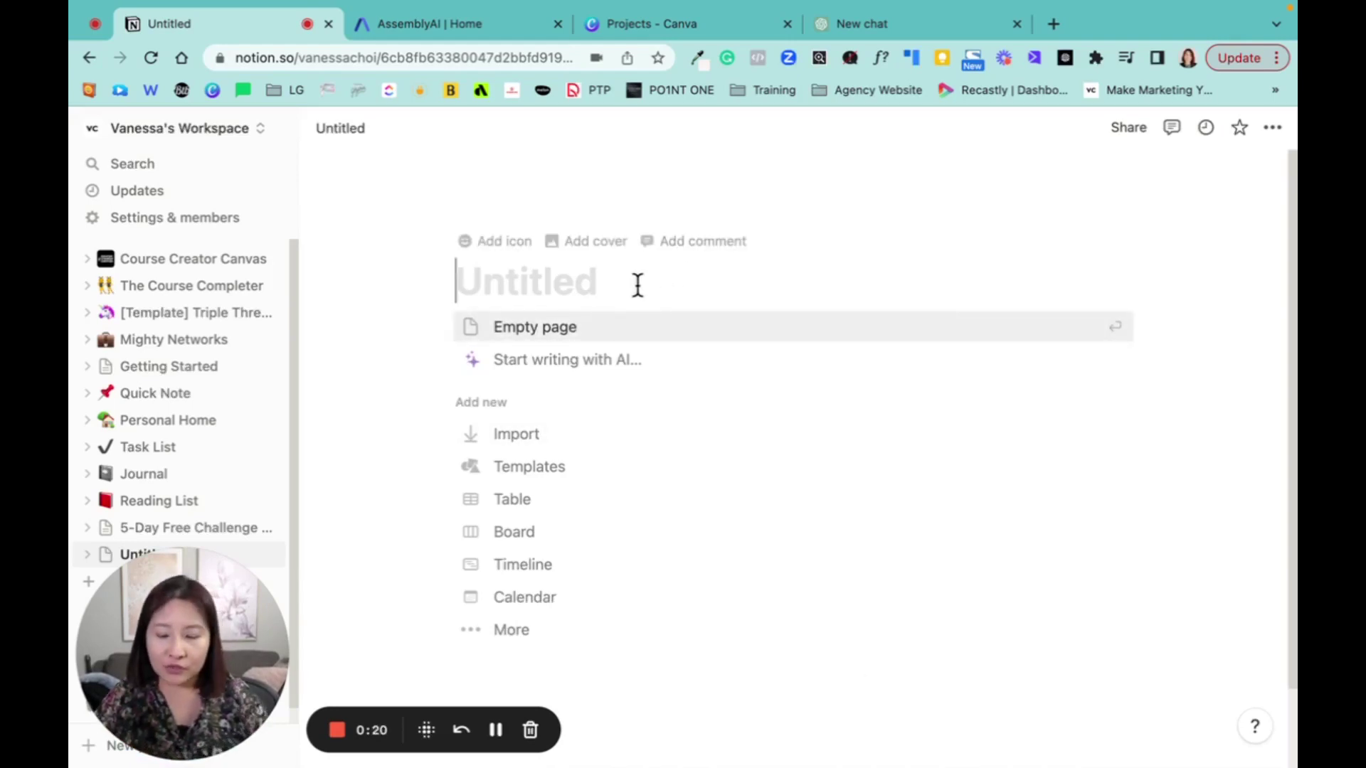
text(Test)
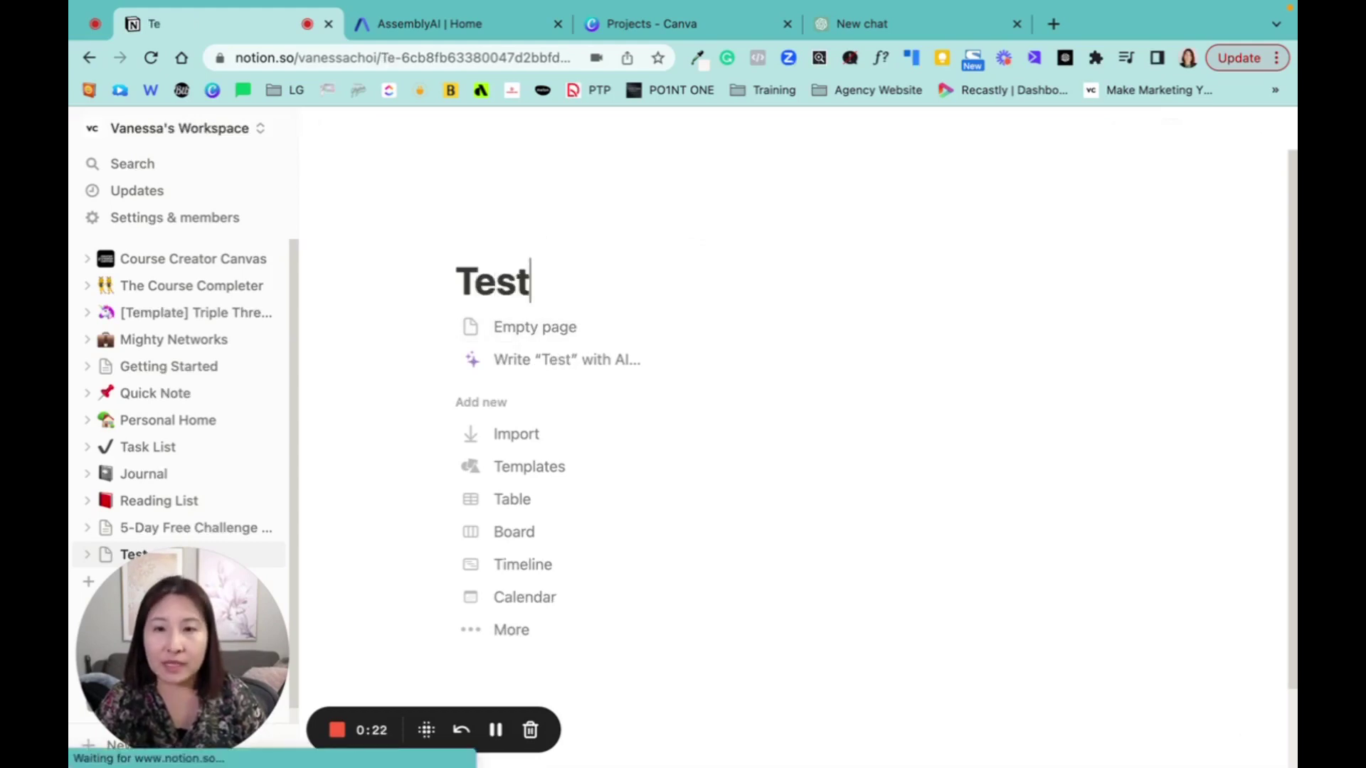
click(653, 360)
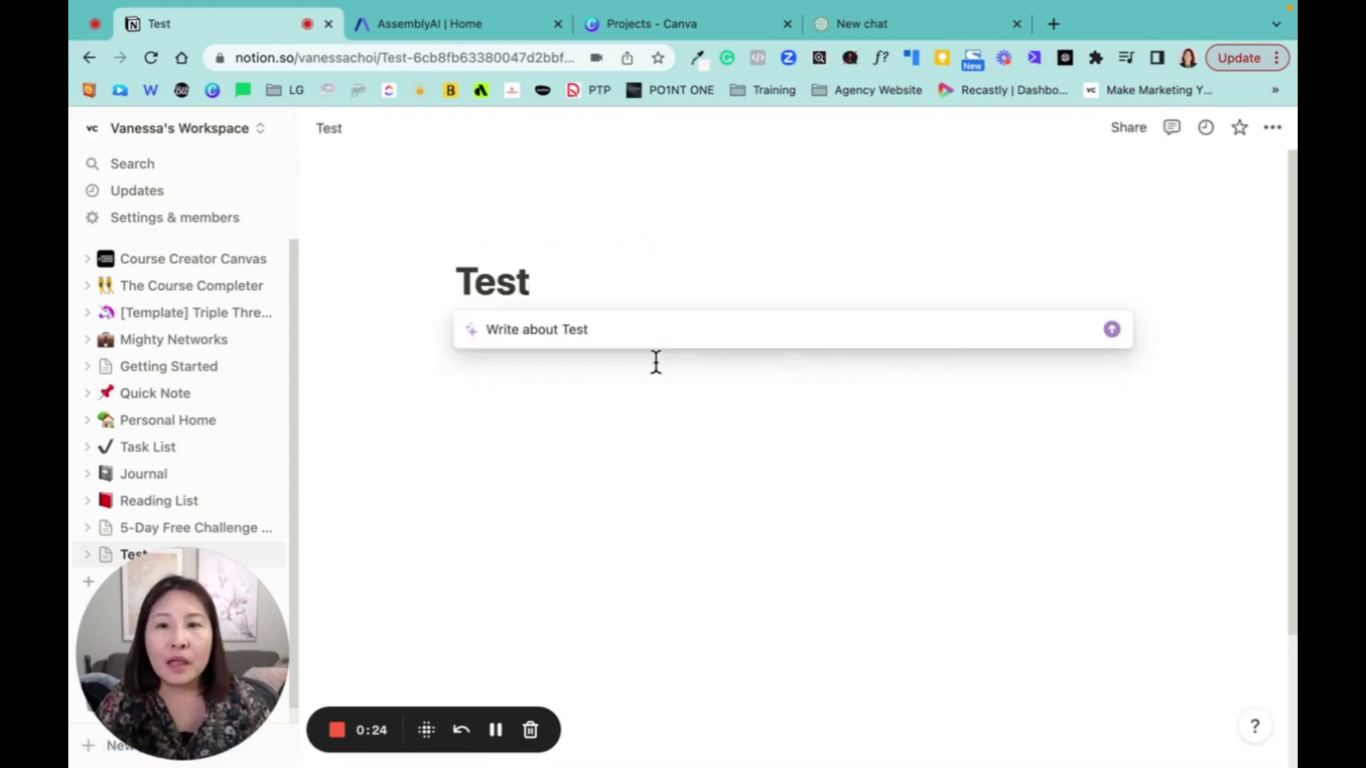
click(612, 334)
key(BackSpace)
key(BackSpace)
key(BackSpace)
key(BackSpace)
key(BackSpace)
key(BackSpace)
key(BackSpace)
key(BackSpace)
key(BackSpace)
key(BackSpace)
key(BackSpace)
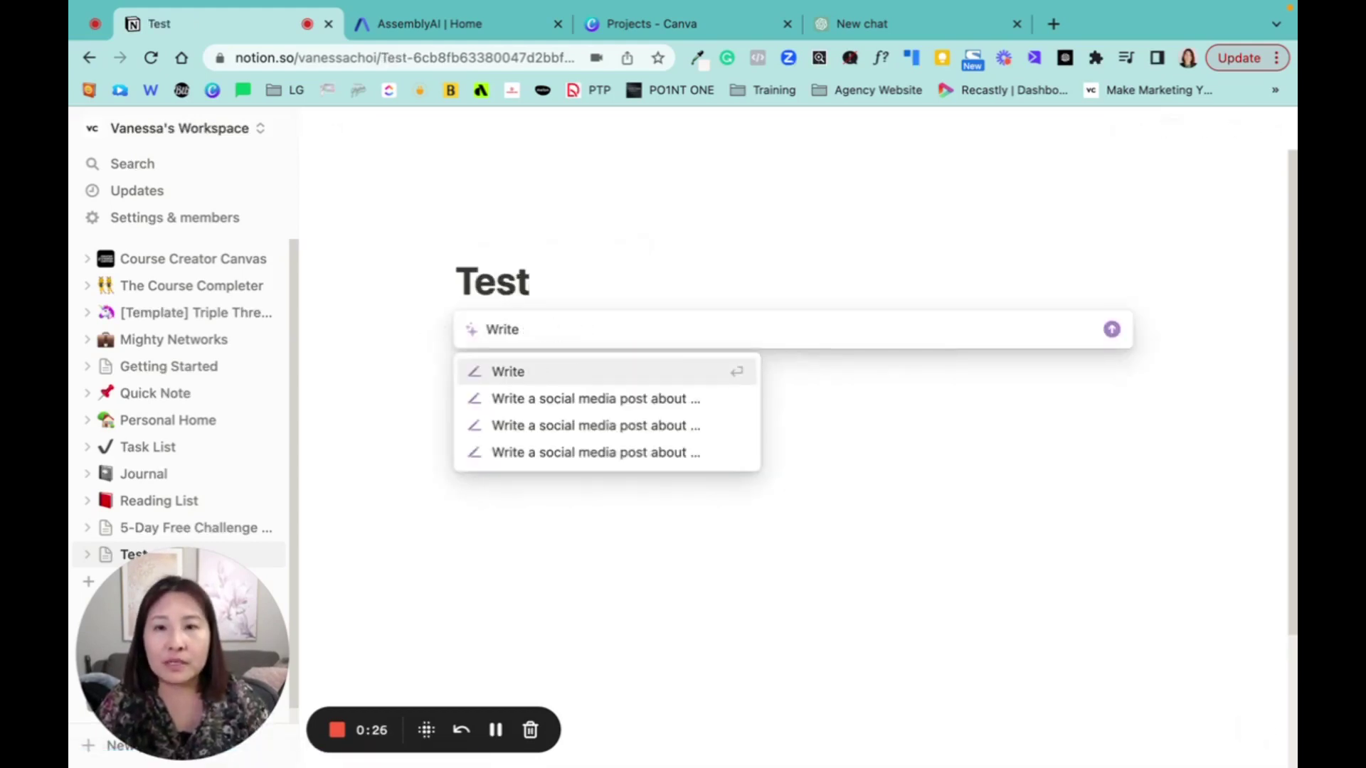
key(BackSpace)
key(BackSpace)
key(BackSpace)
key(BackSpace)
key(BackSpace)
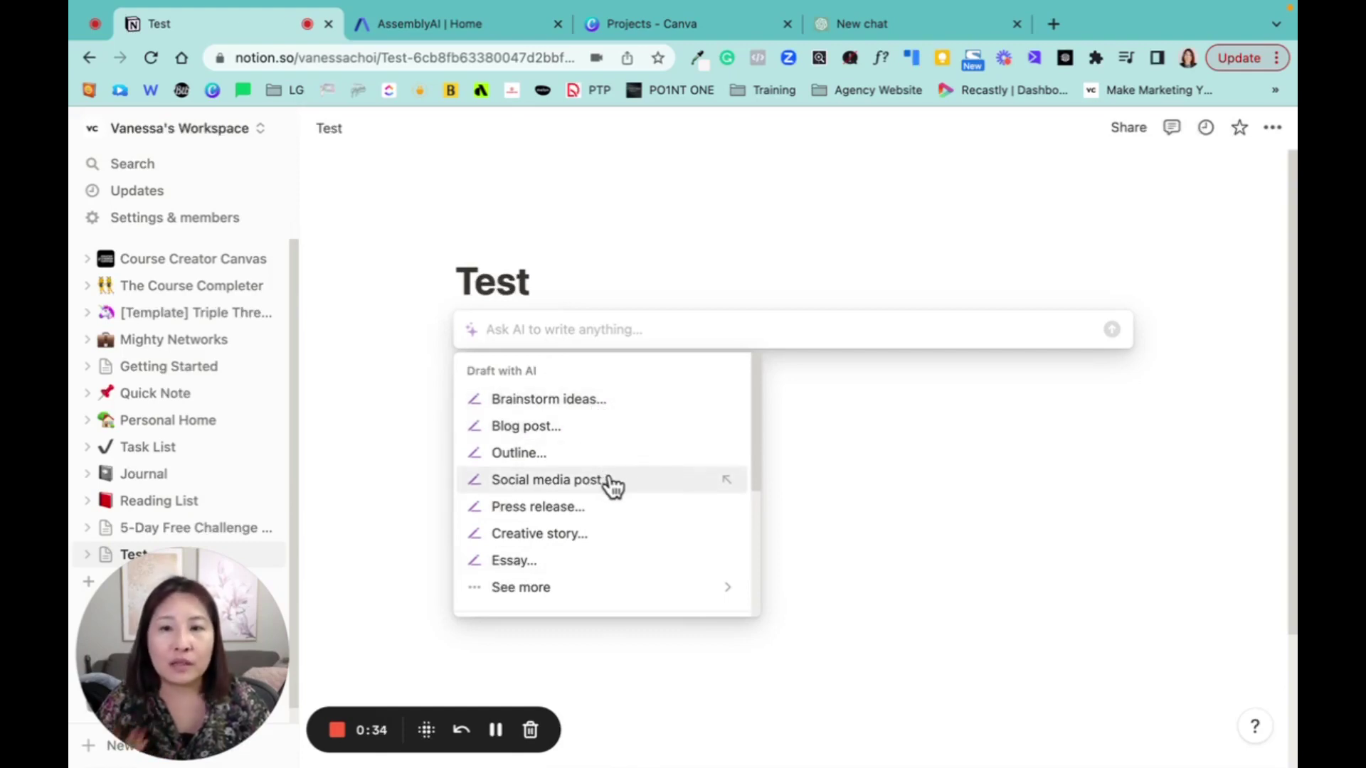
mouse_move(573, 590)
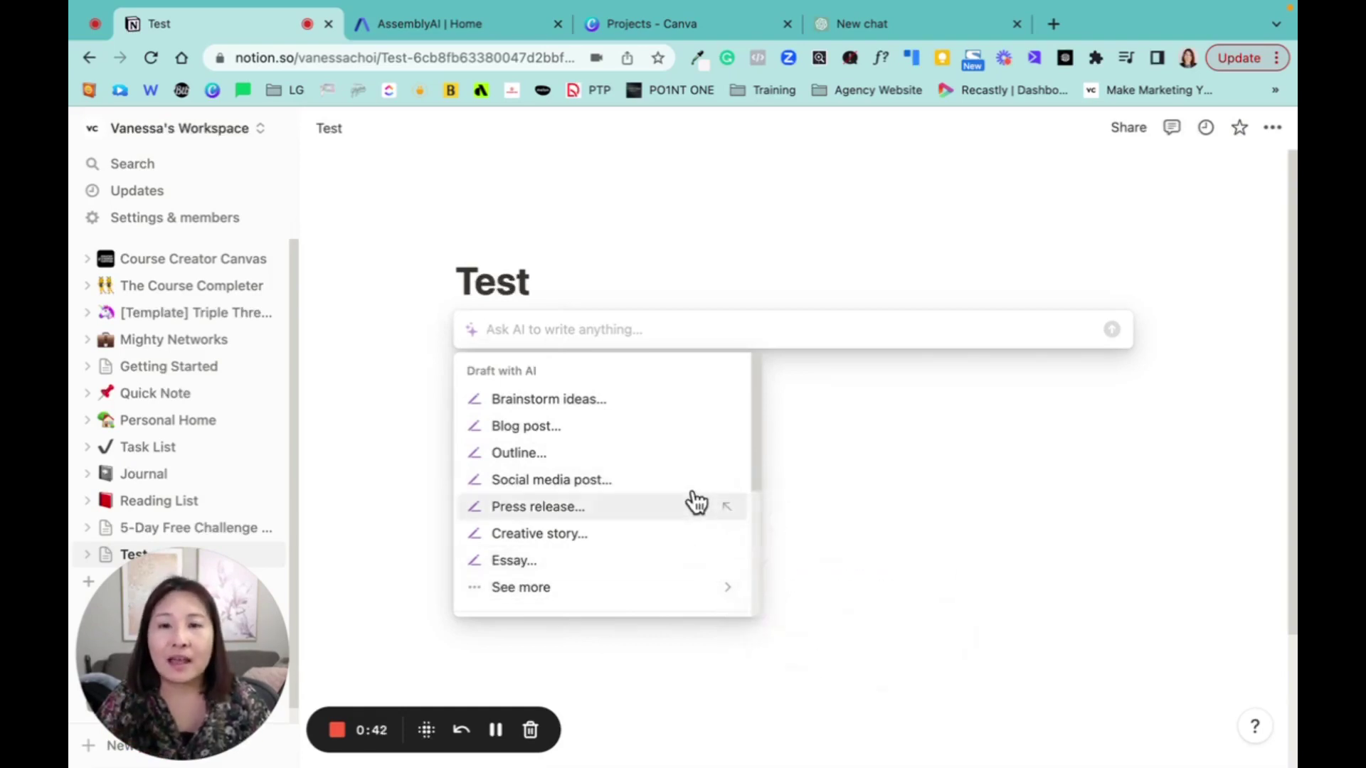
- Have AI write a social media post about 'how to improve relationship between parents and children' and accept it
click(672, 480)
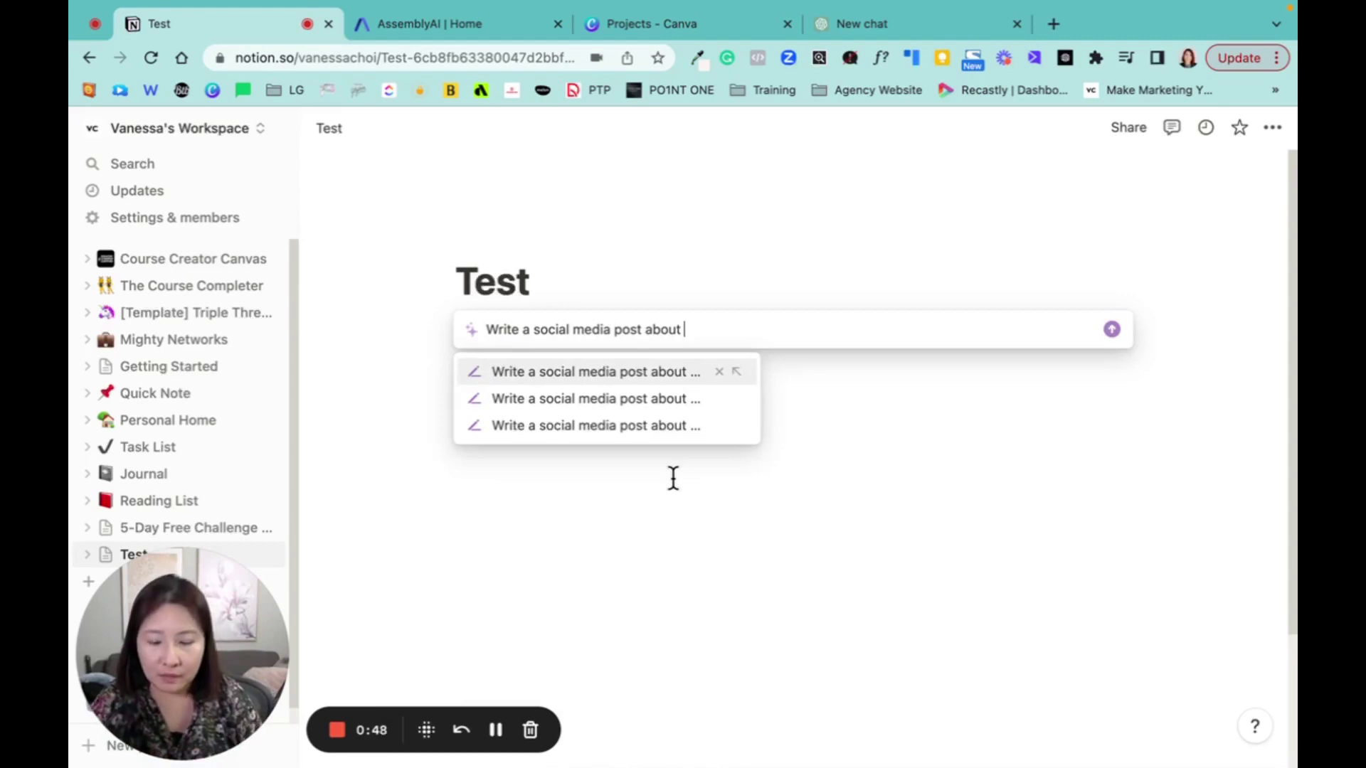
text(h)
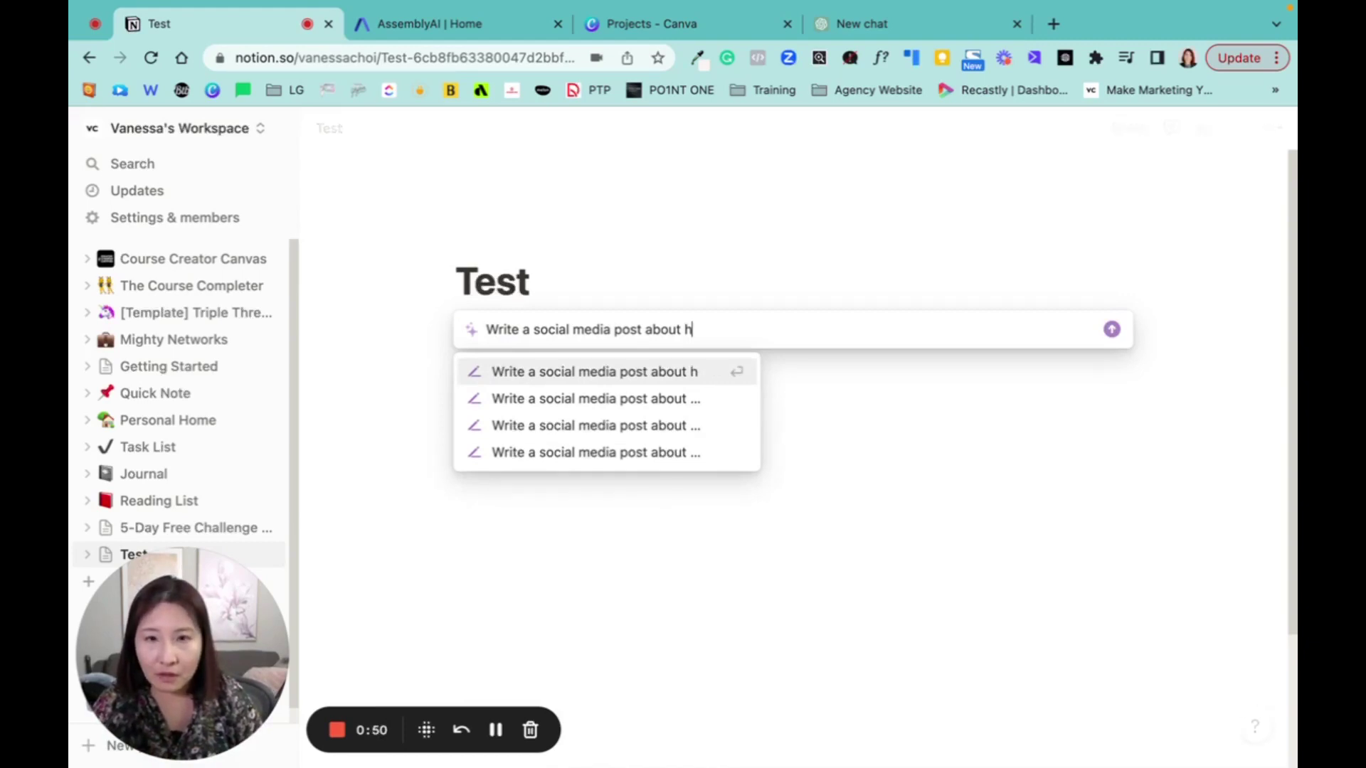
text(ow to improve)
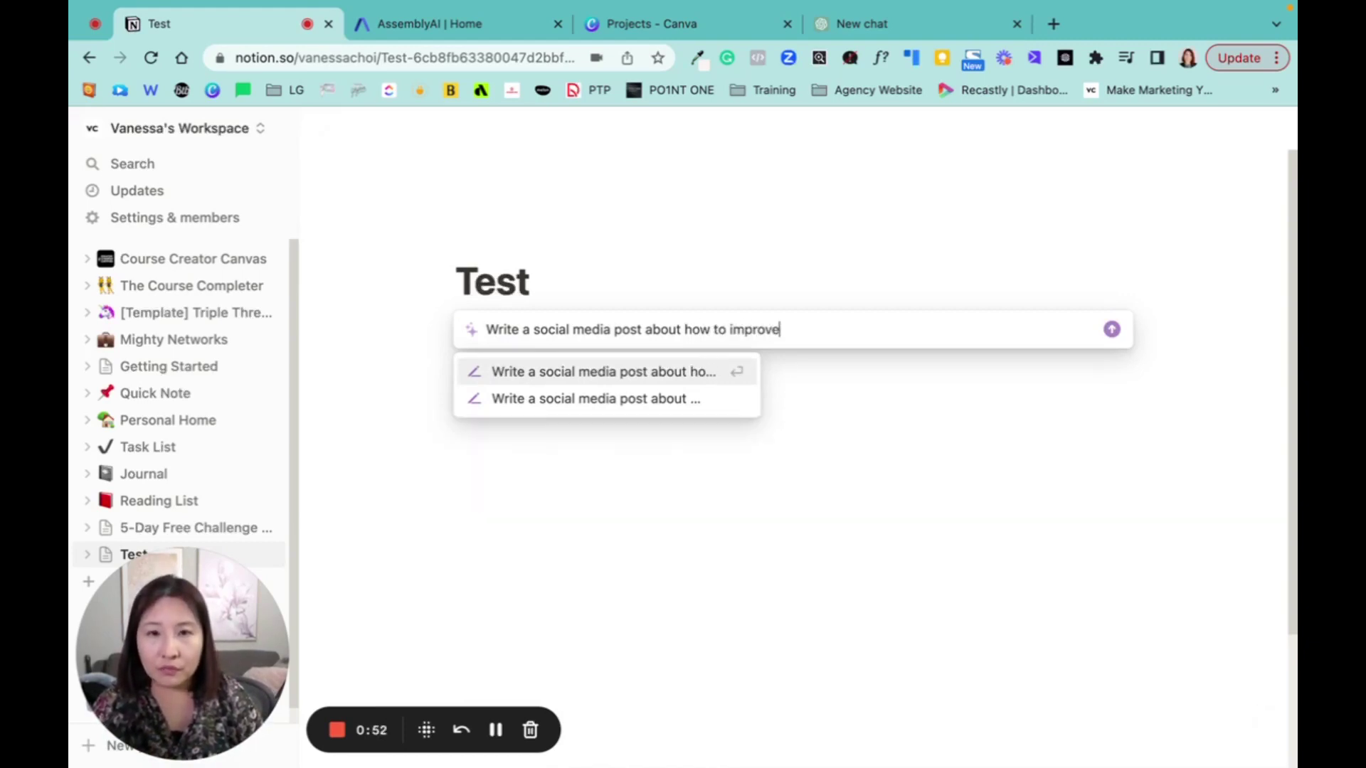
text( rela)
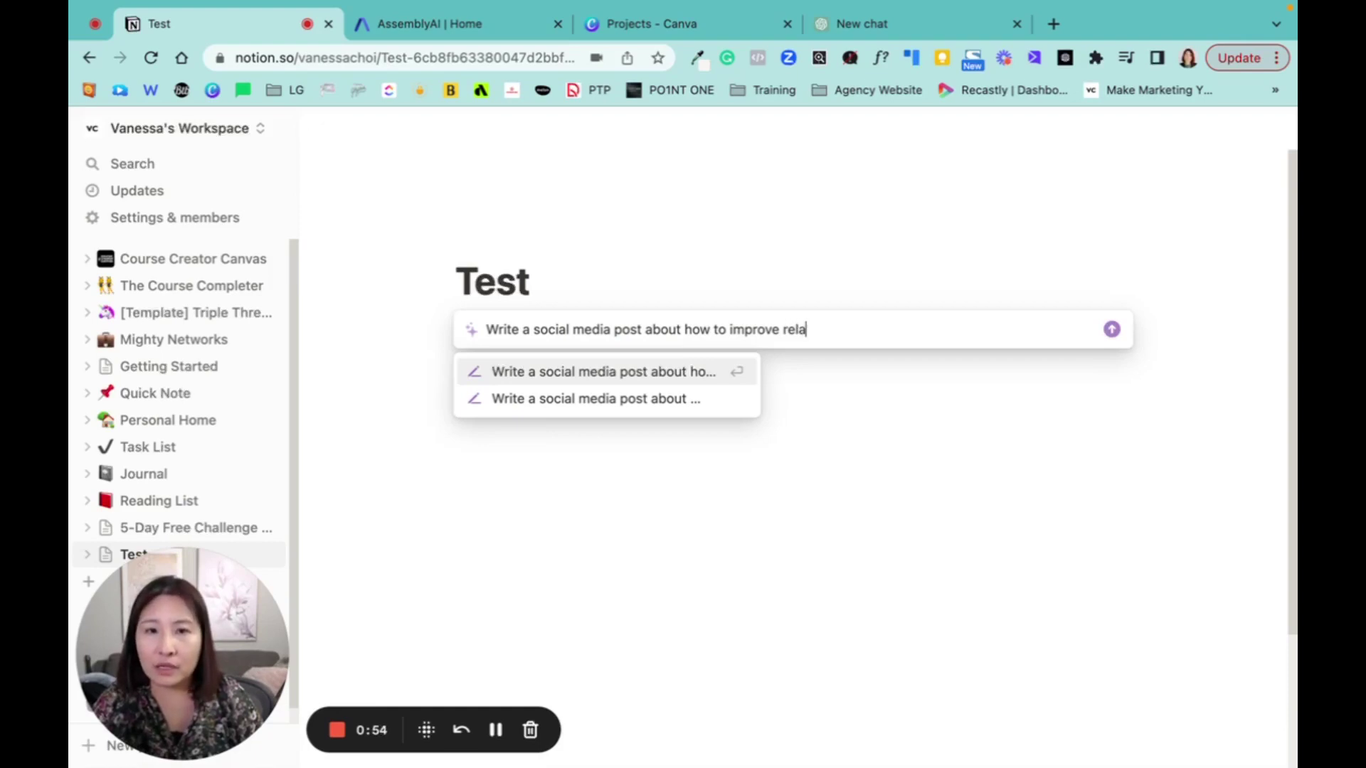
text(t)
text(ion)
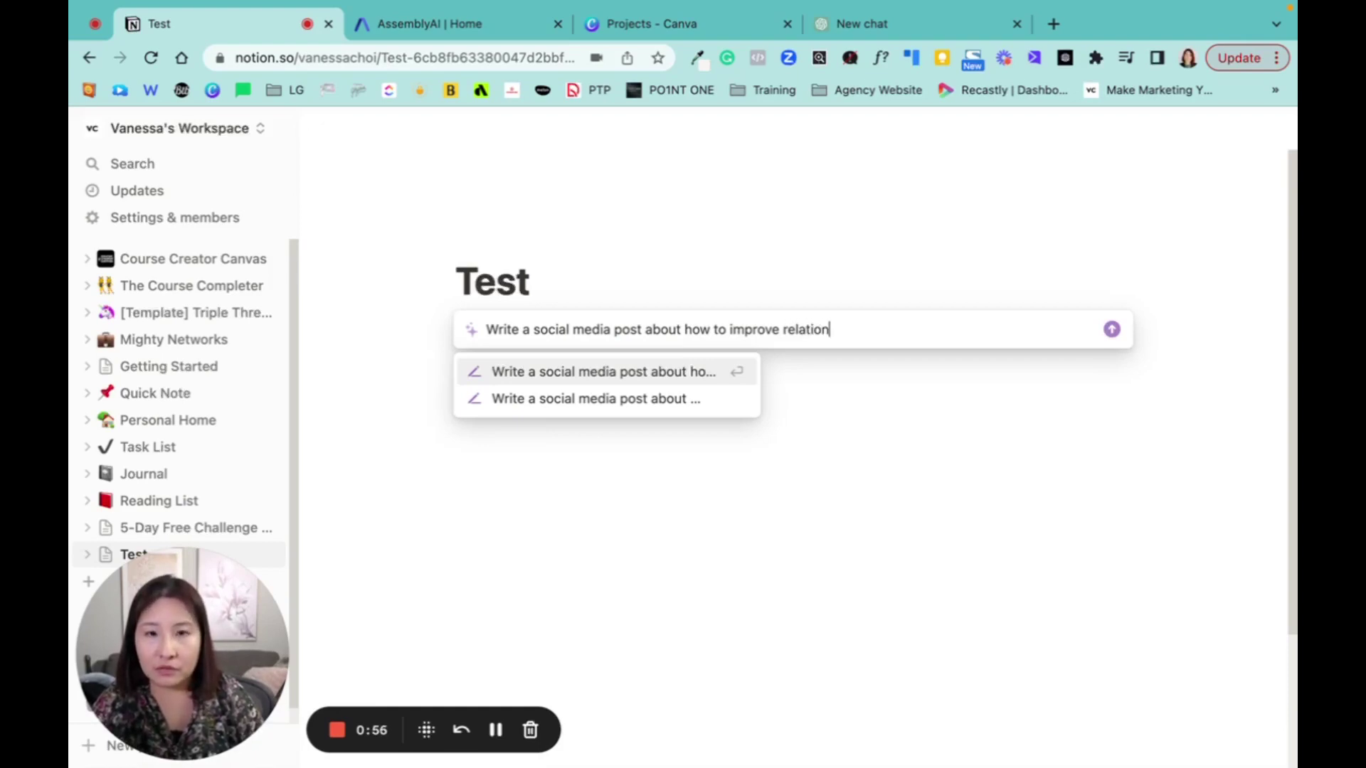
text(ship between)
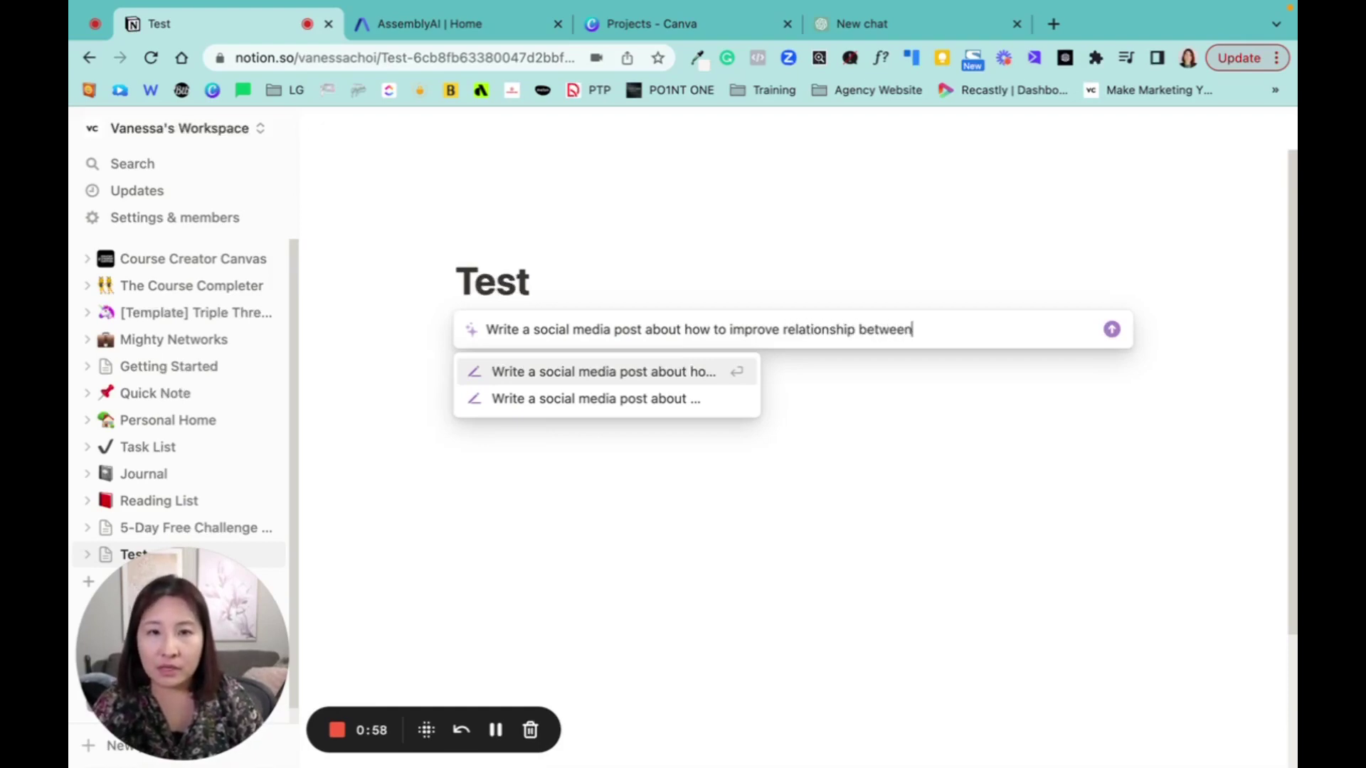
text( parents and children)
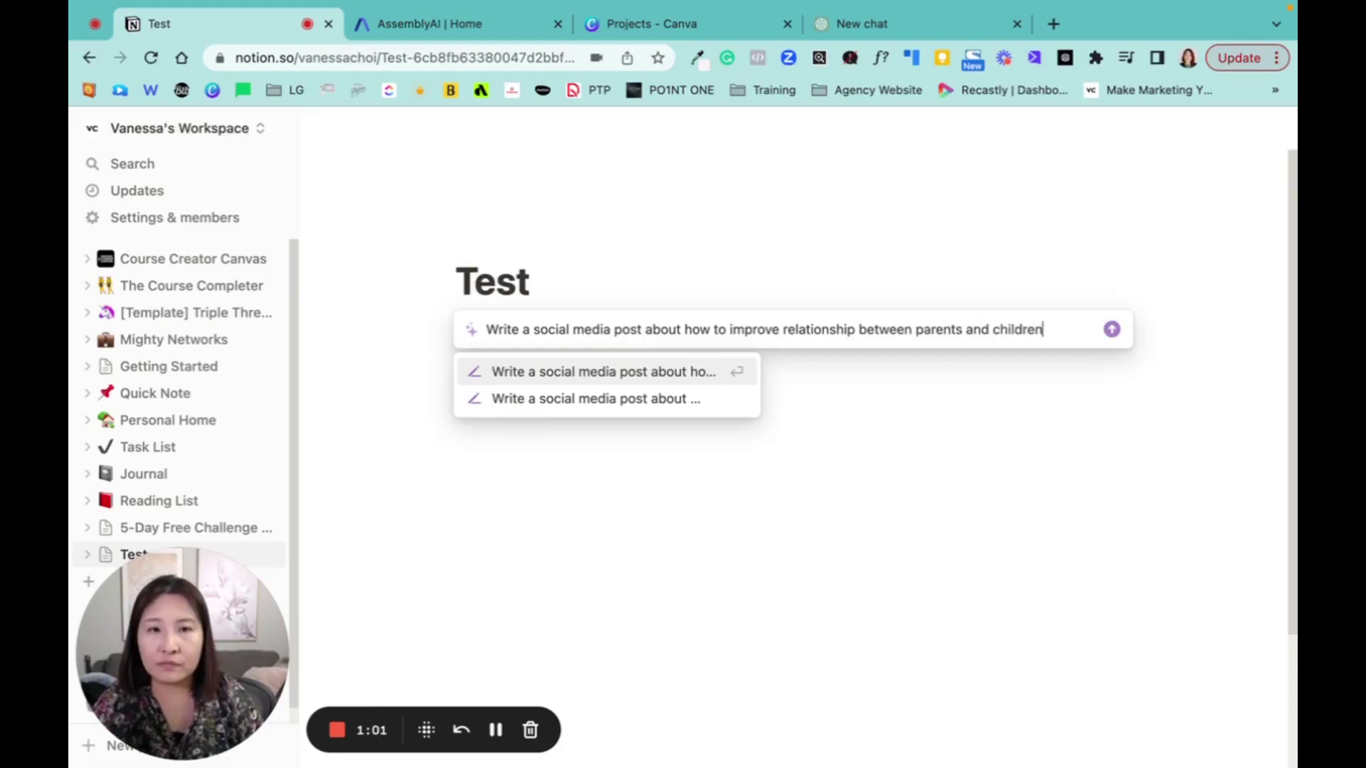
key(Return)
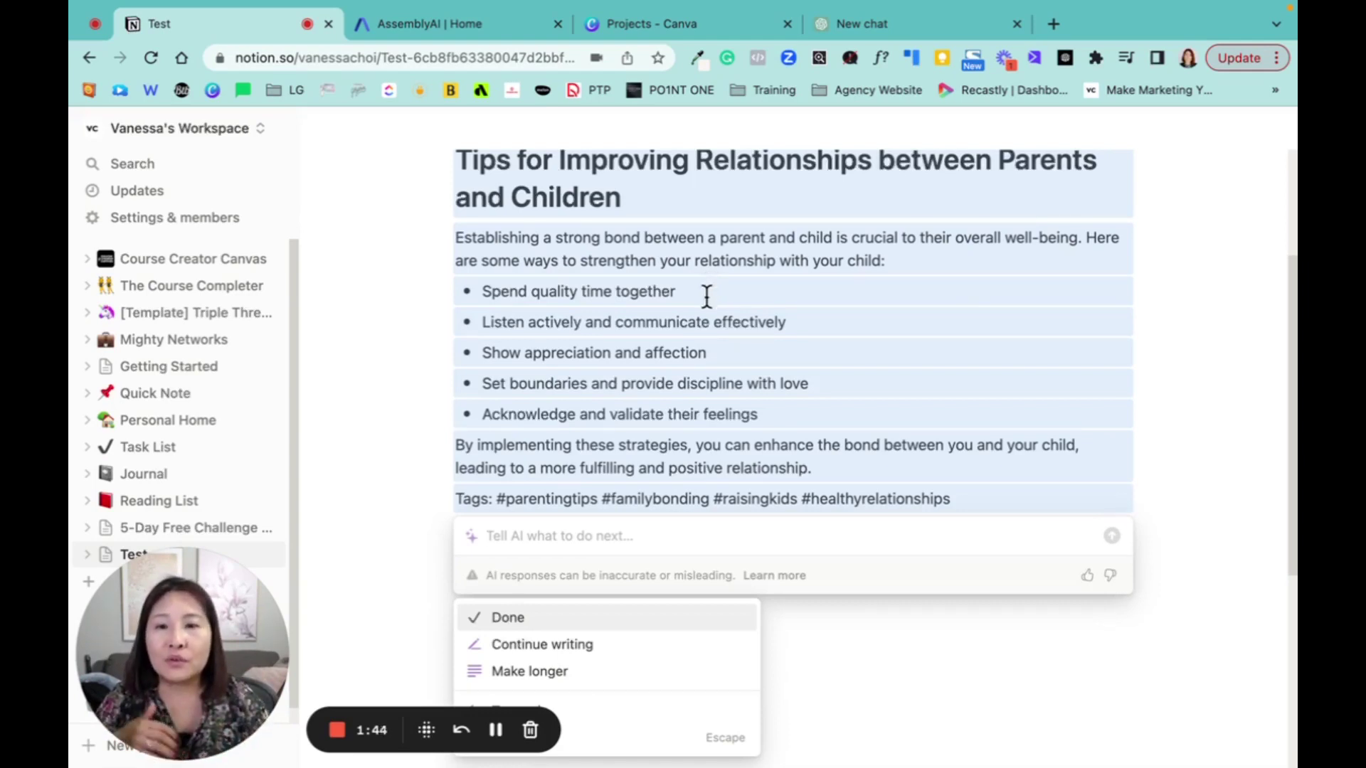
click(514, 622)
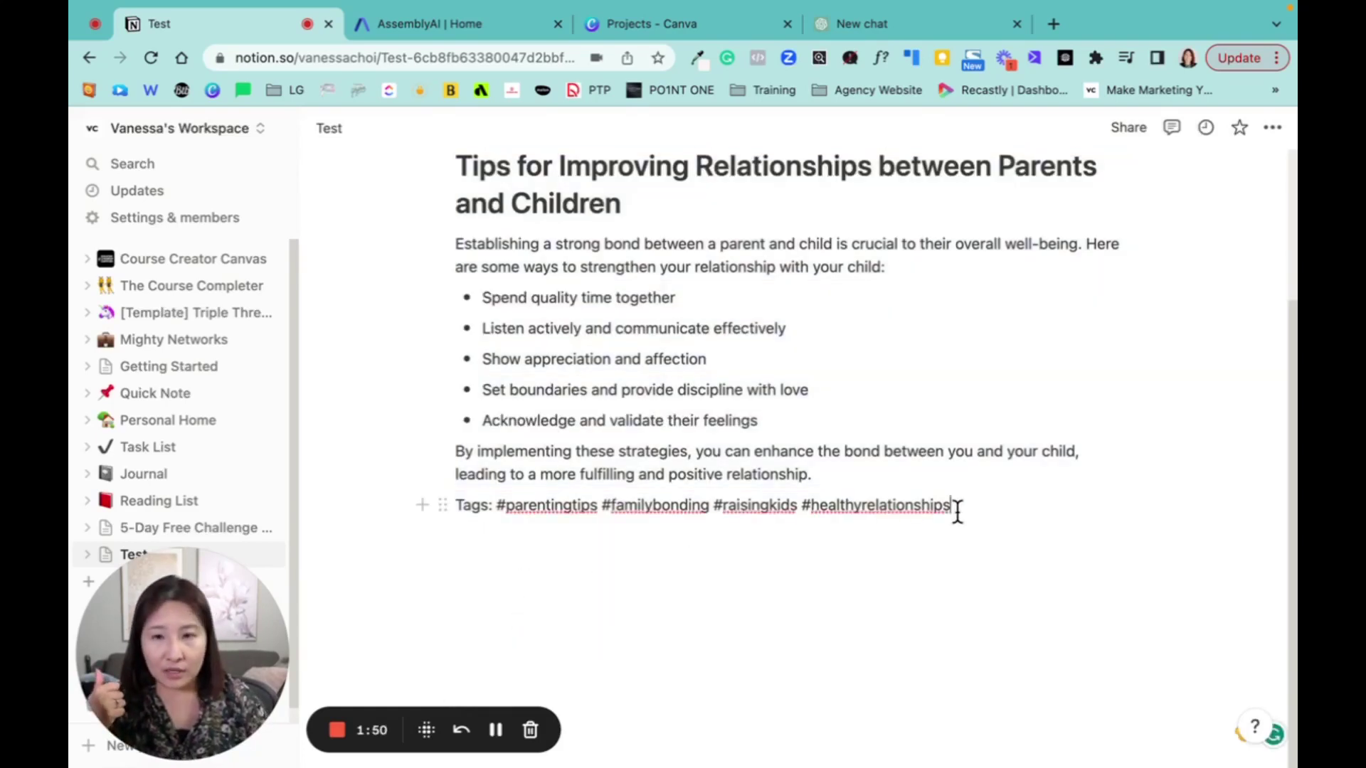
- Add an AI Chinese translation of the parenting post in a new block below and accept it
key(Return)
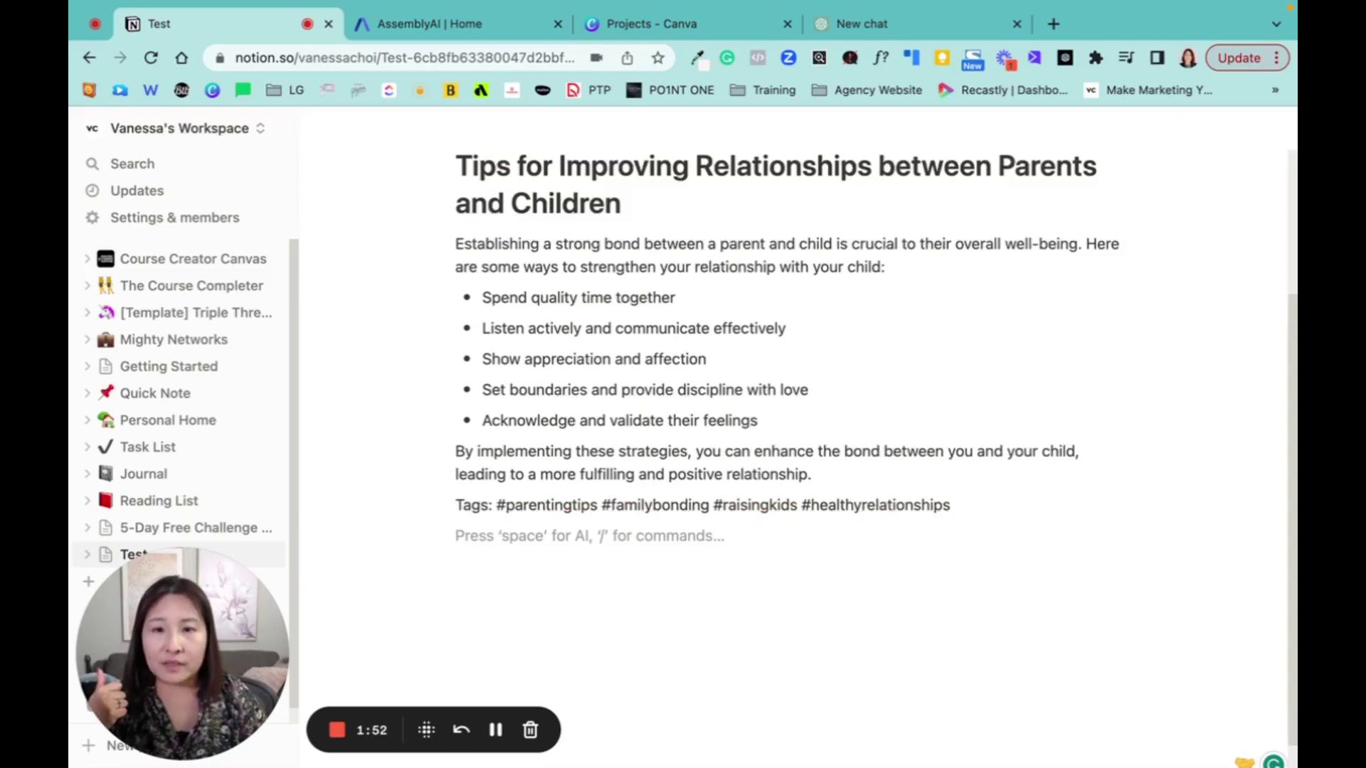
key(space)
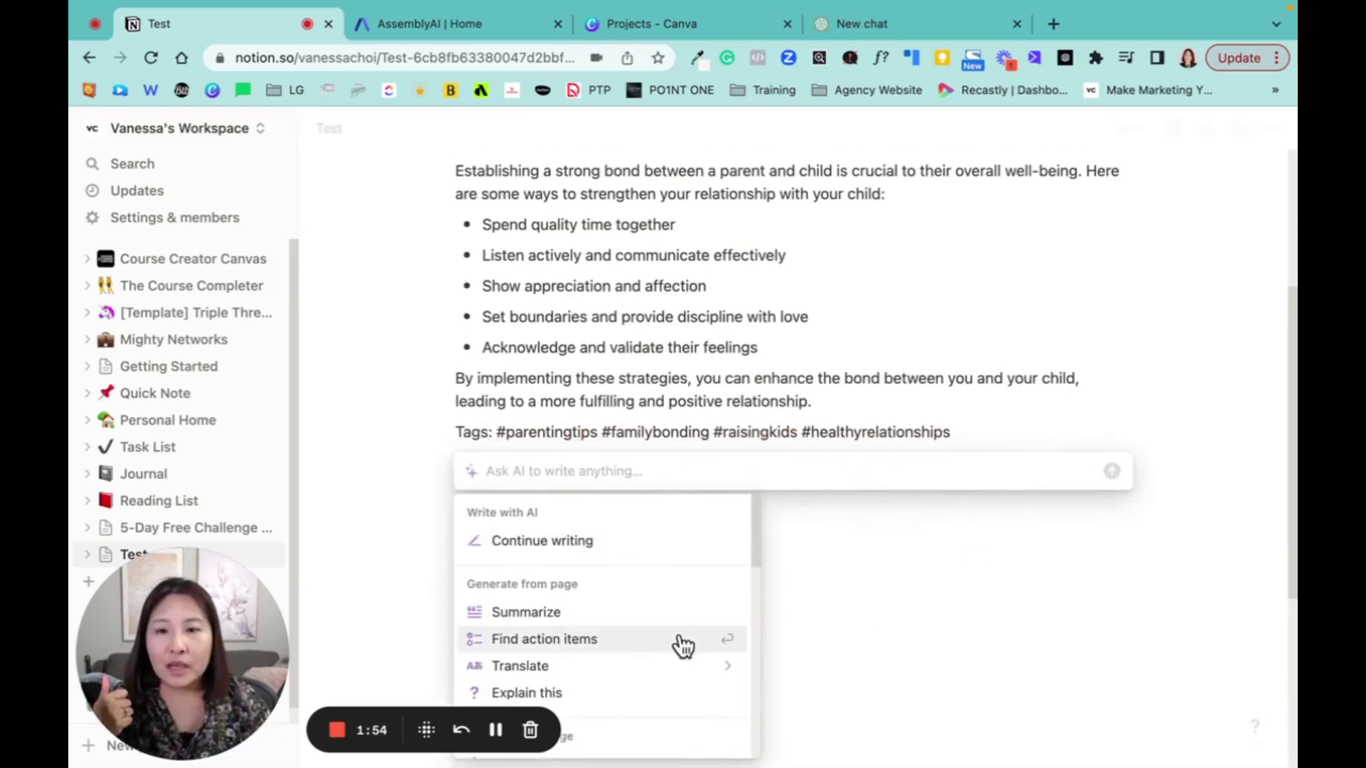
mouse_move(575, 673)
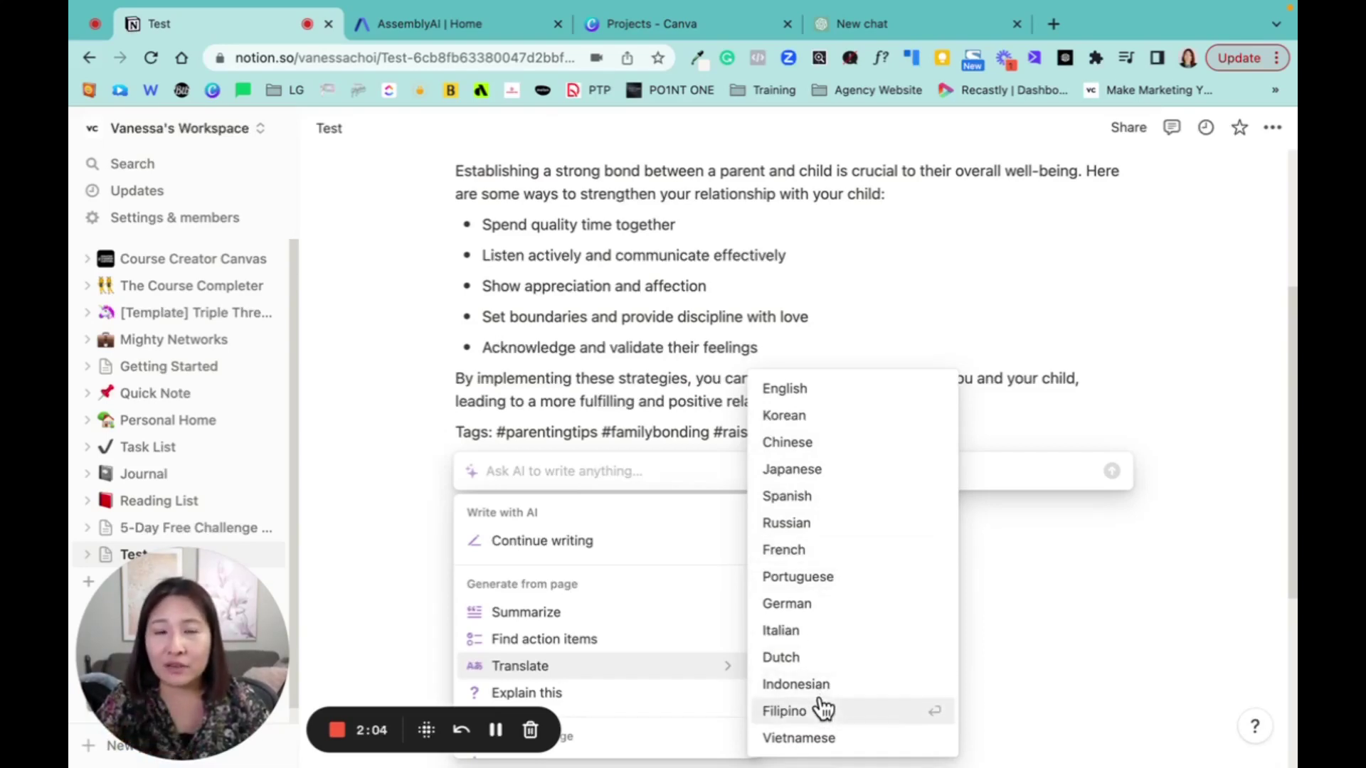
click(808, 454)
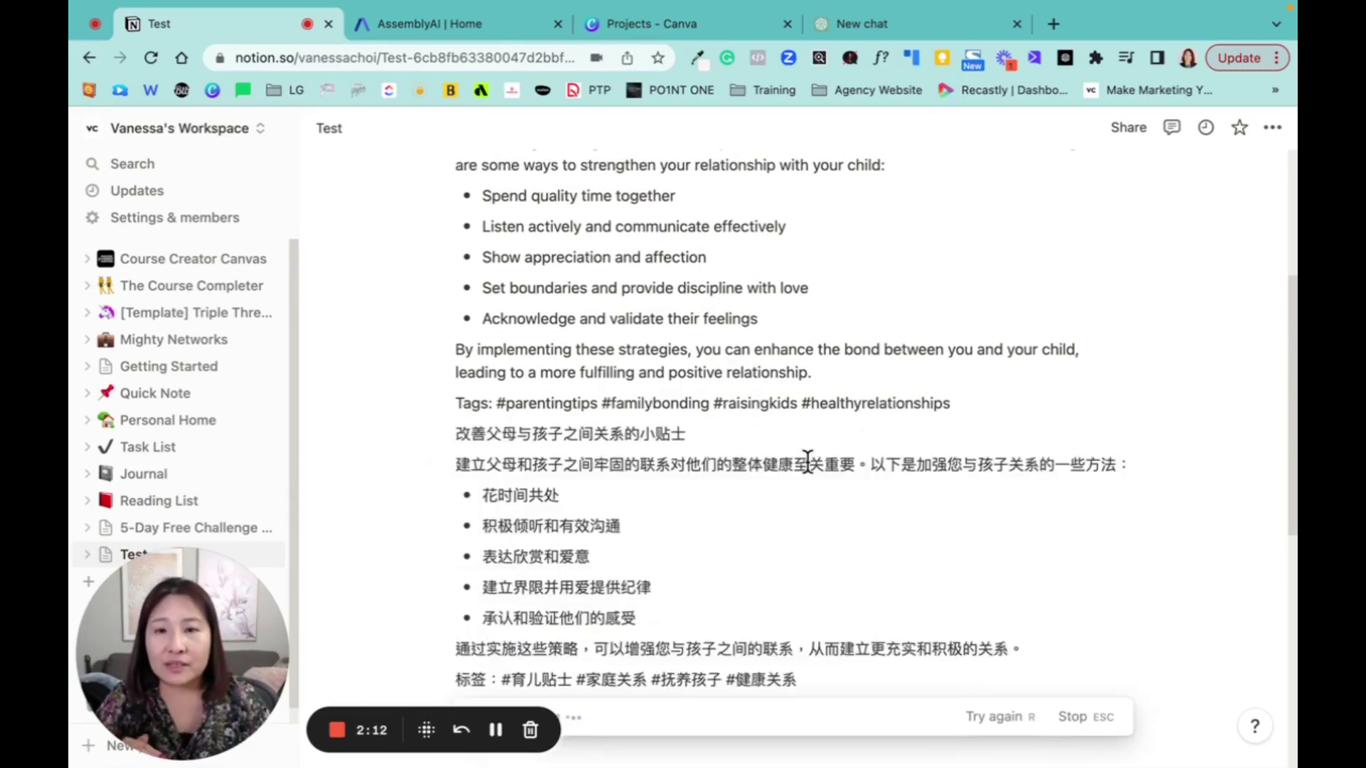
scroll(765, 335, up, 2)
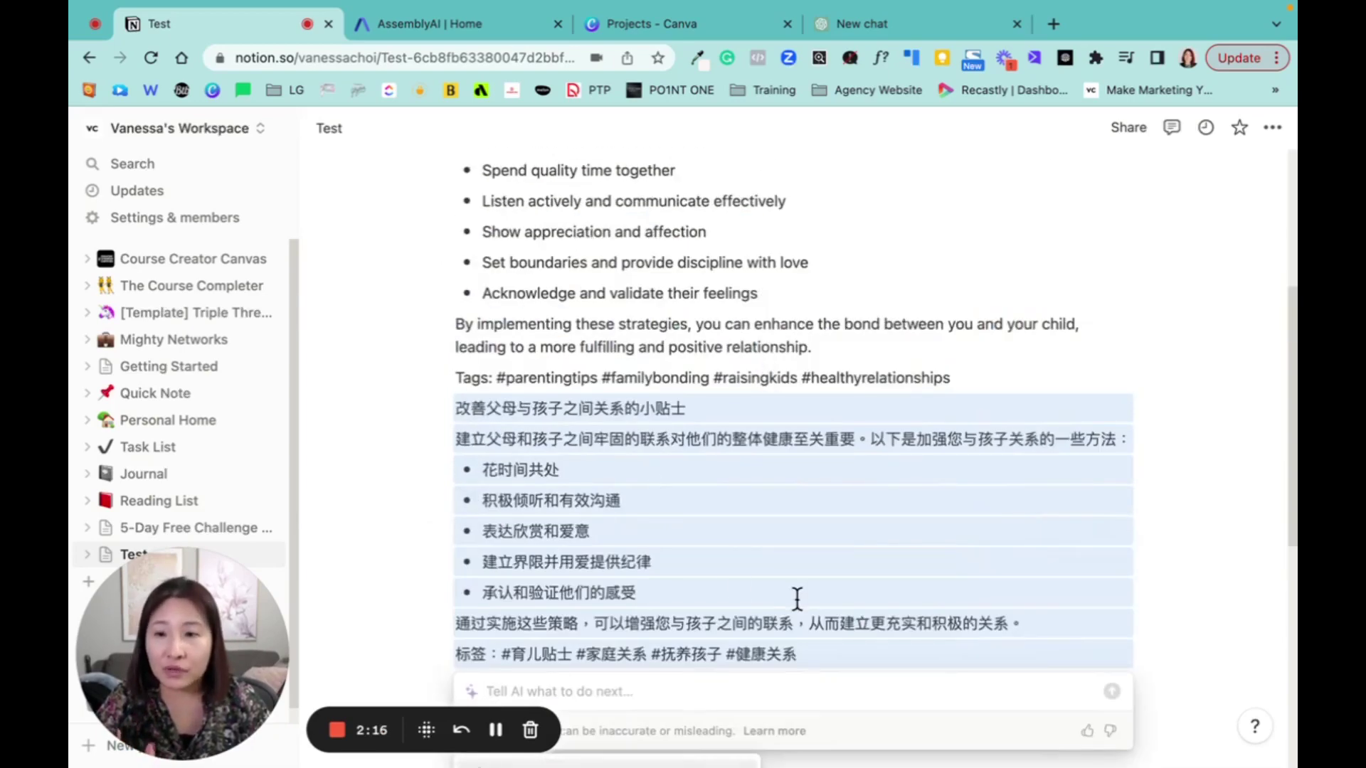
scroll(797, 598, down, 2)
click(651, 603)
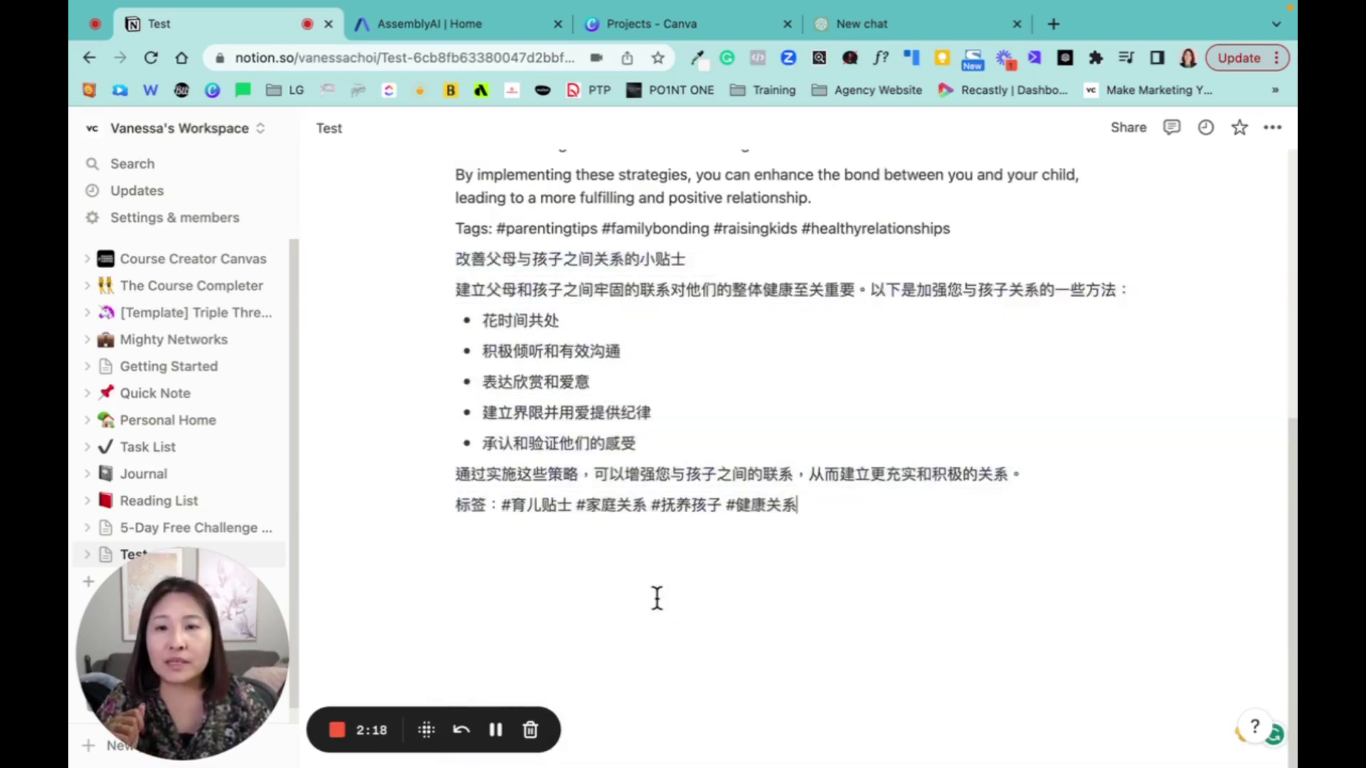
scroll(750, 625, up, 5)
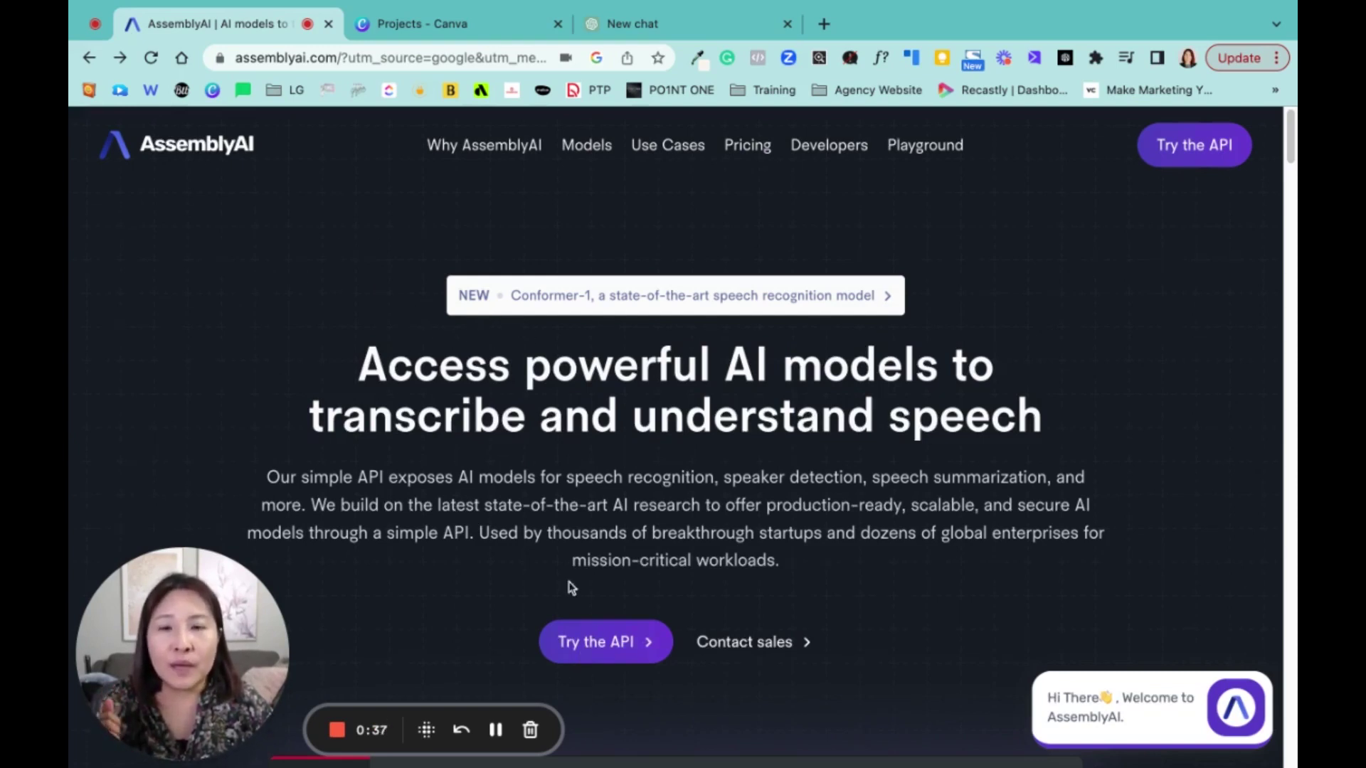
- Go from the AssemblyAI homepage to the account dashboard
click(595, 643)
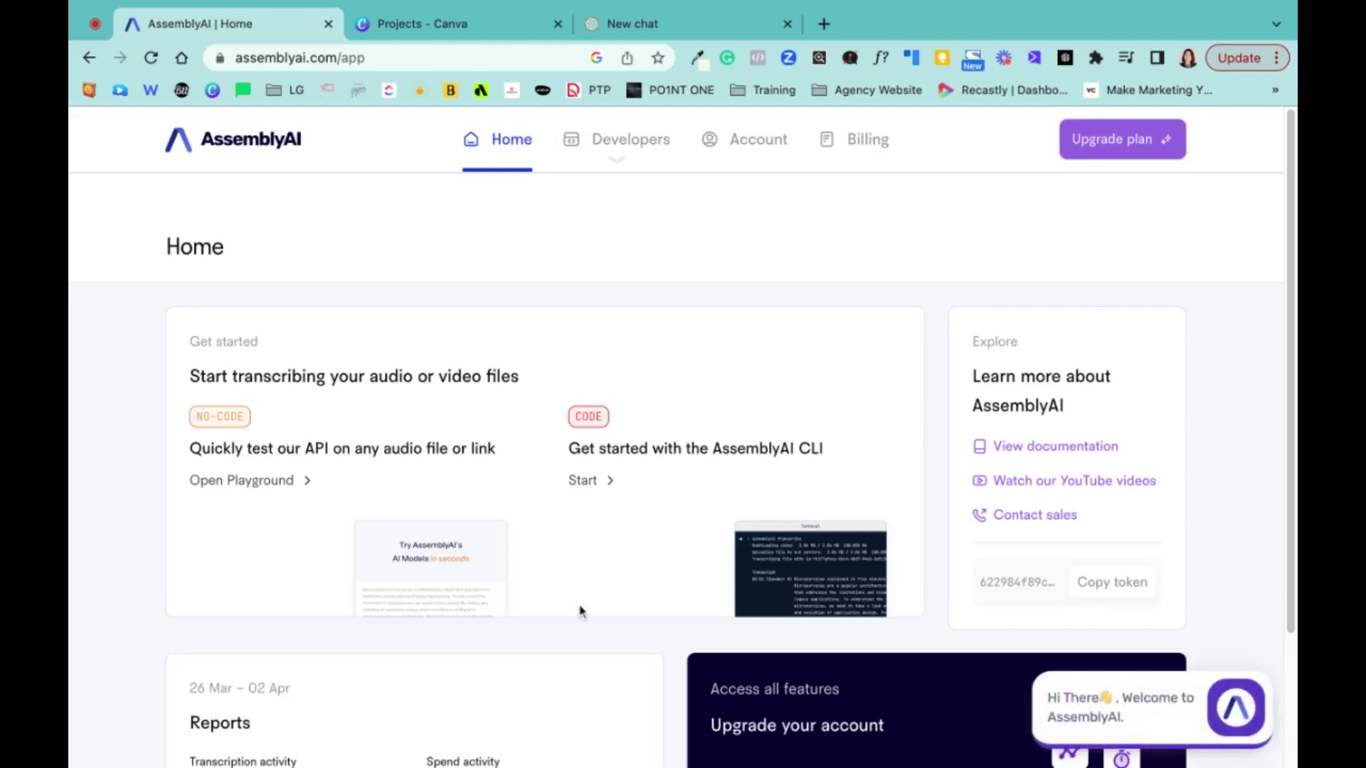
- Open the no-code transcription Playground and scroll to the YouTube link and file upload options
click(228, 426)
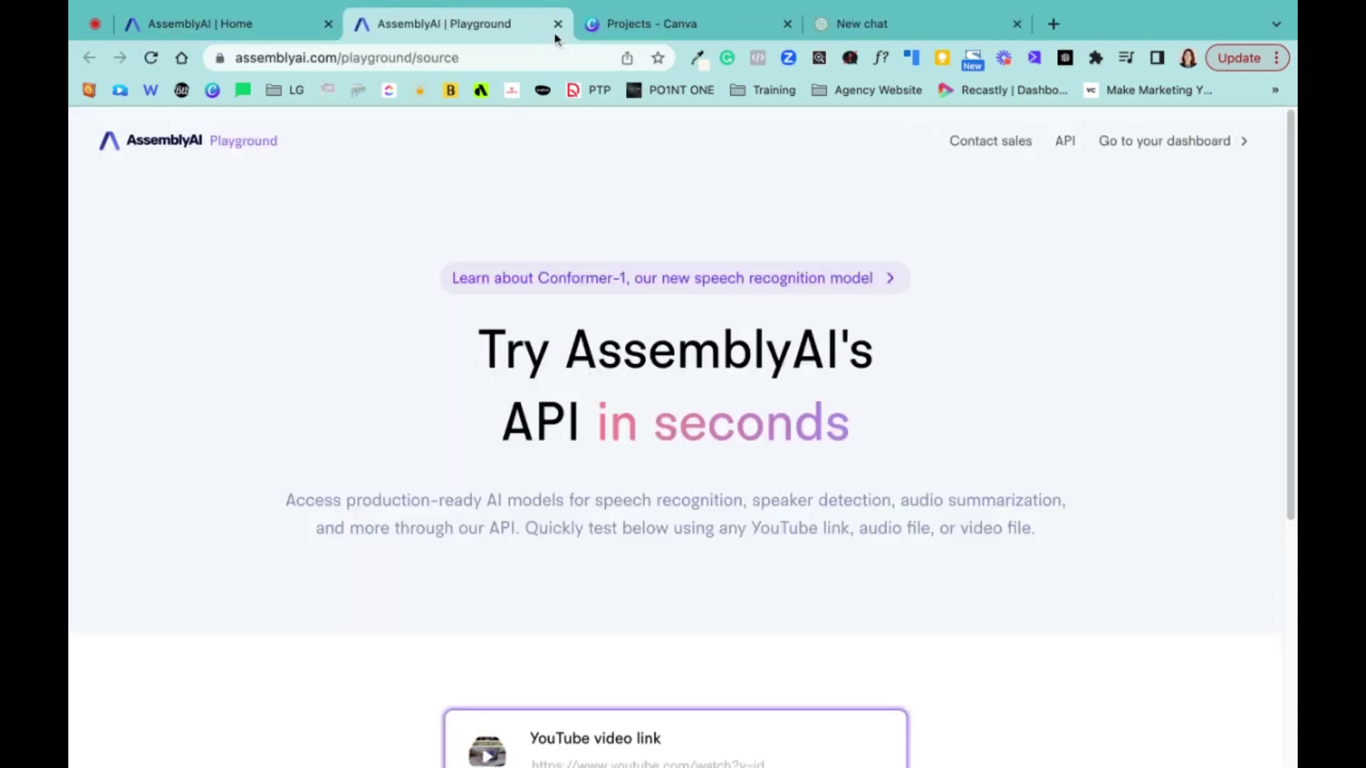
scroll(689, 432, down, 4)
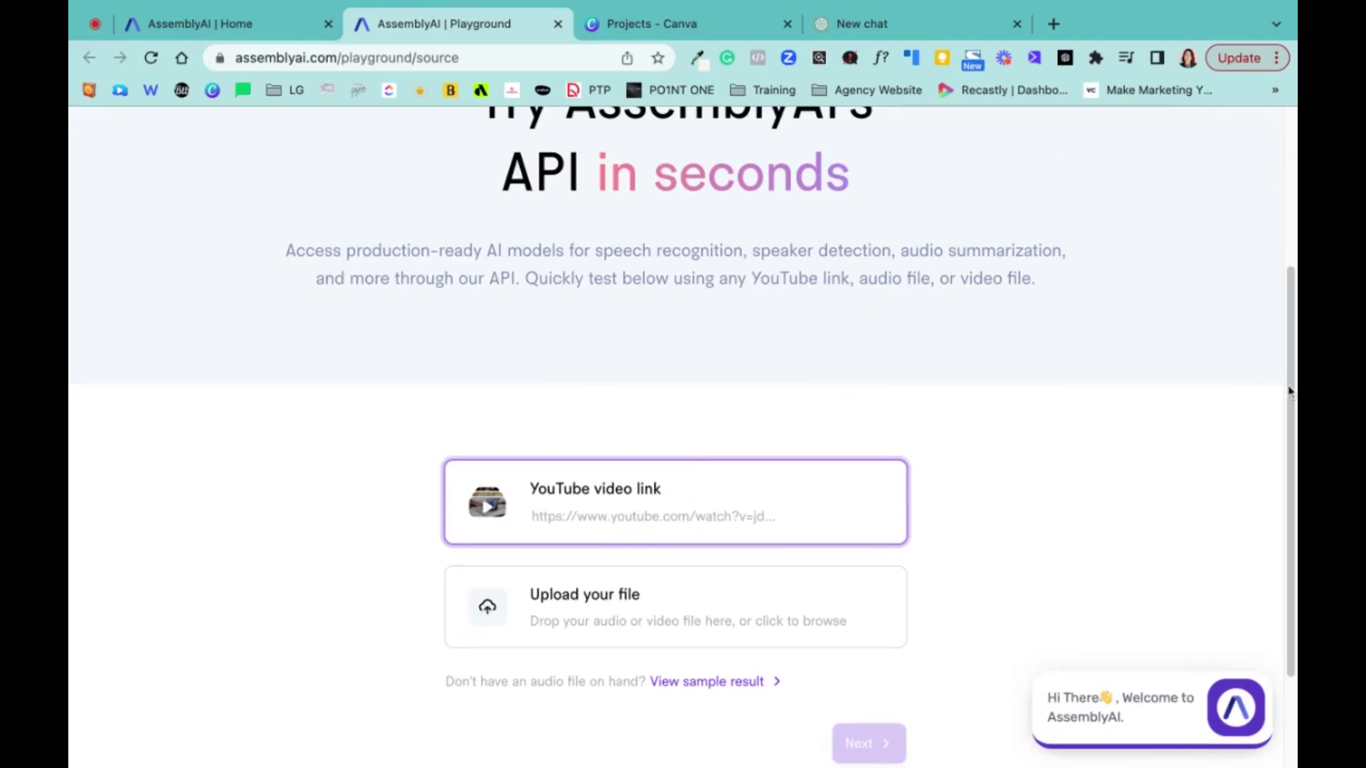
key(super+Tab)
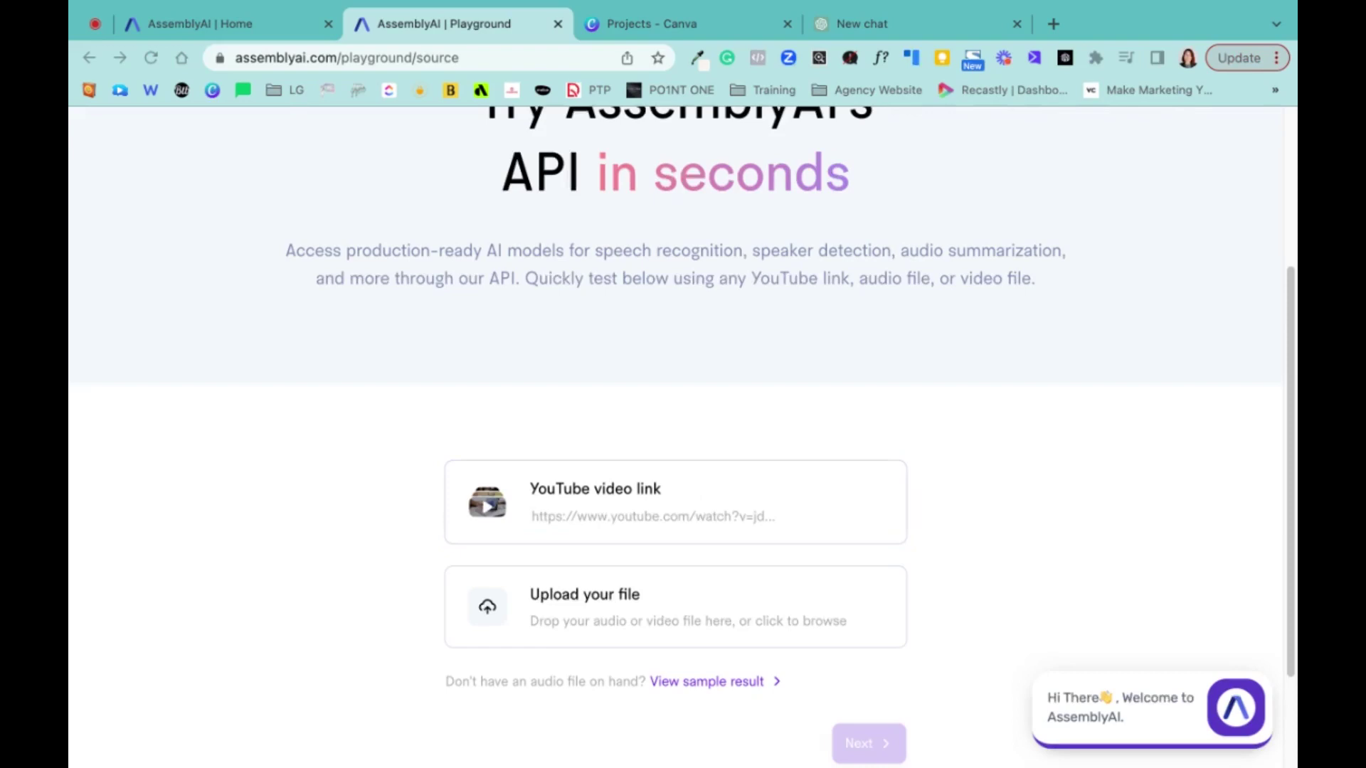
- Paste the YouTube video link and run Transcription plus Summarization on it
click(626, 534)
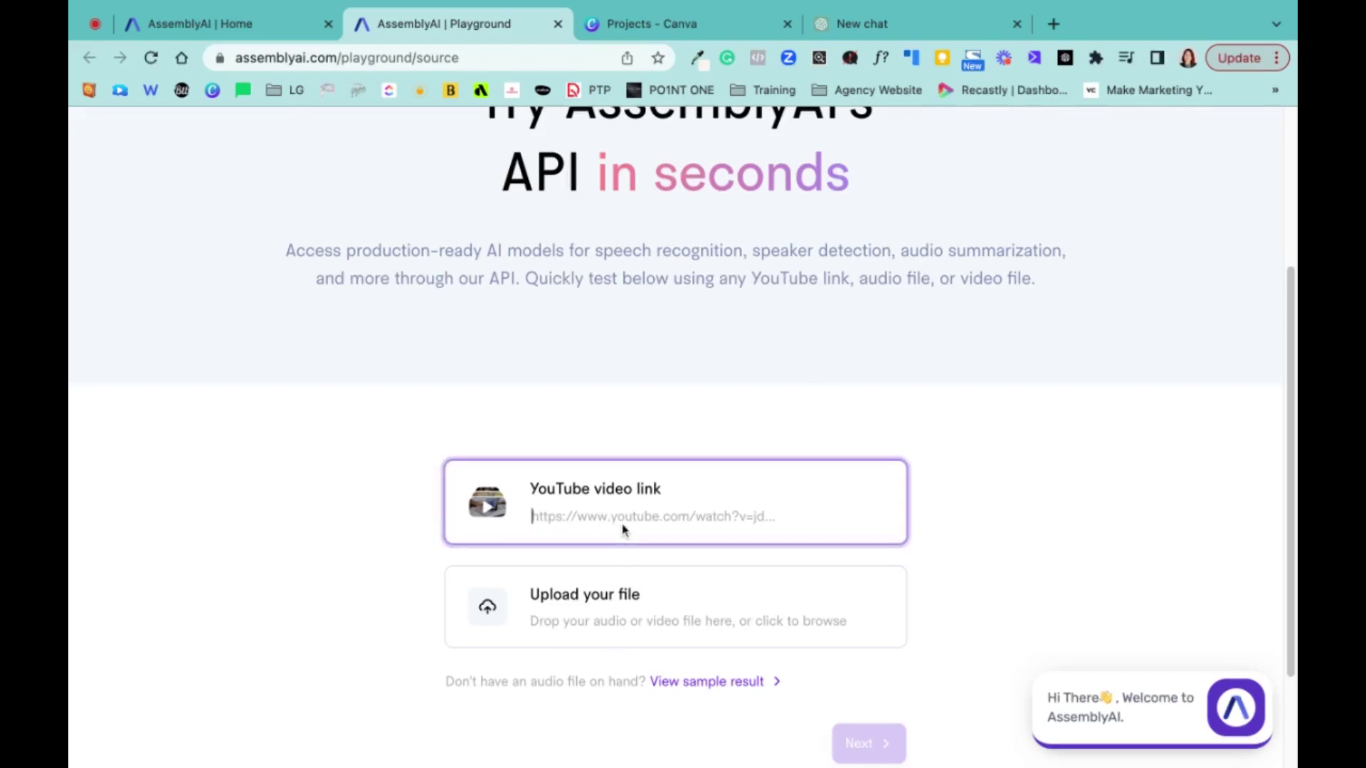
text(https://www.youtube.com/watch?v=KDdlHLuejP4&t=23s)
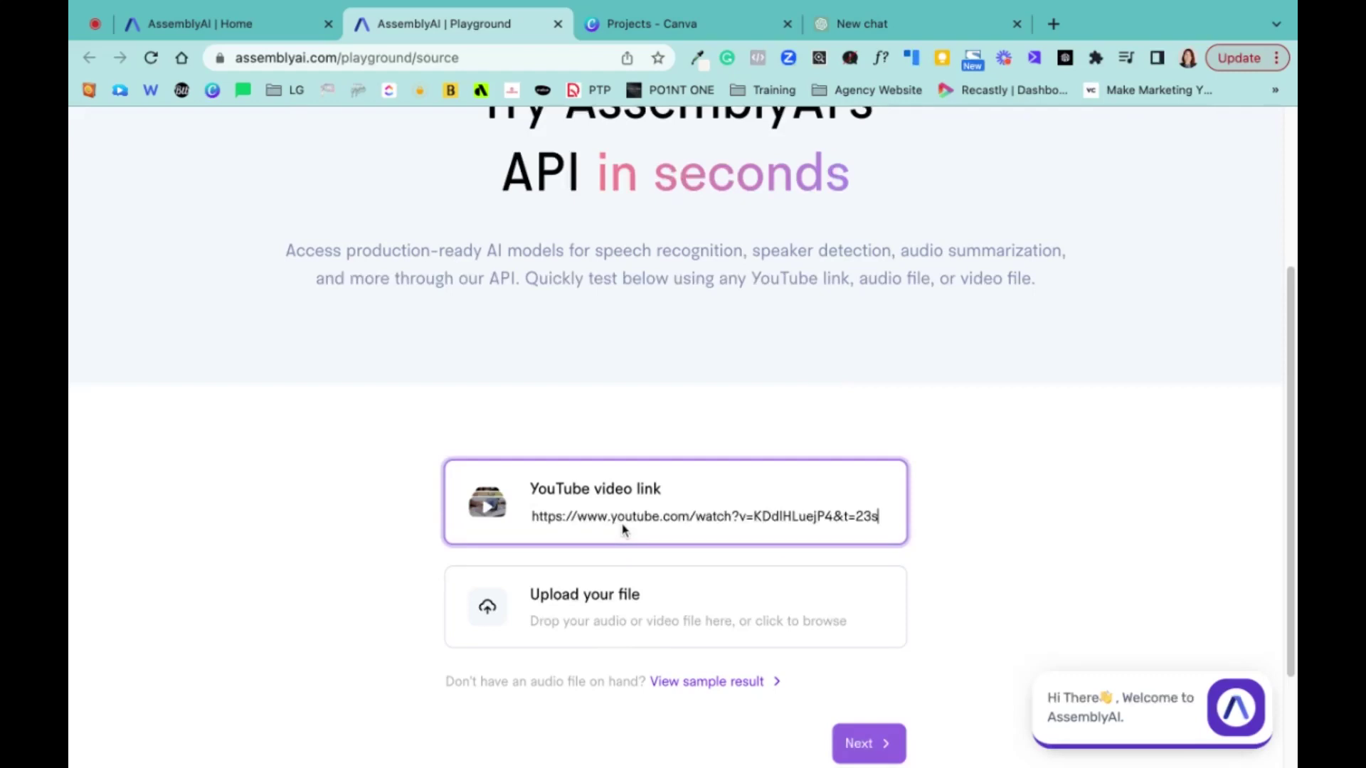
click(865, 739)
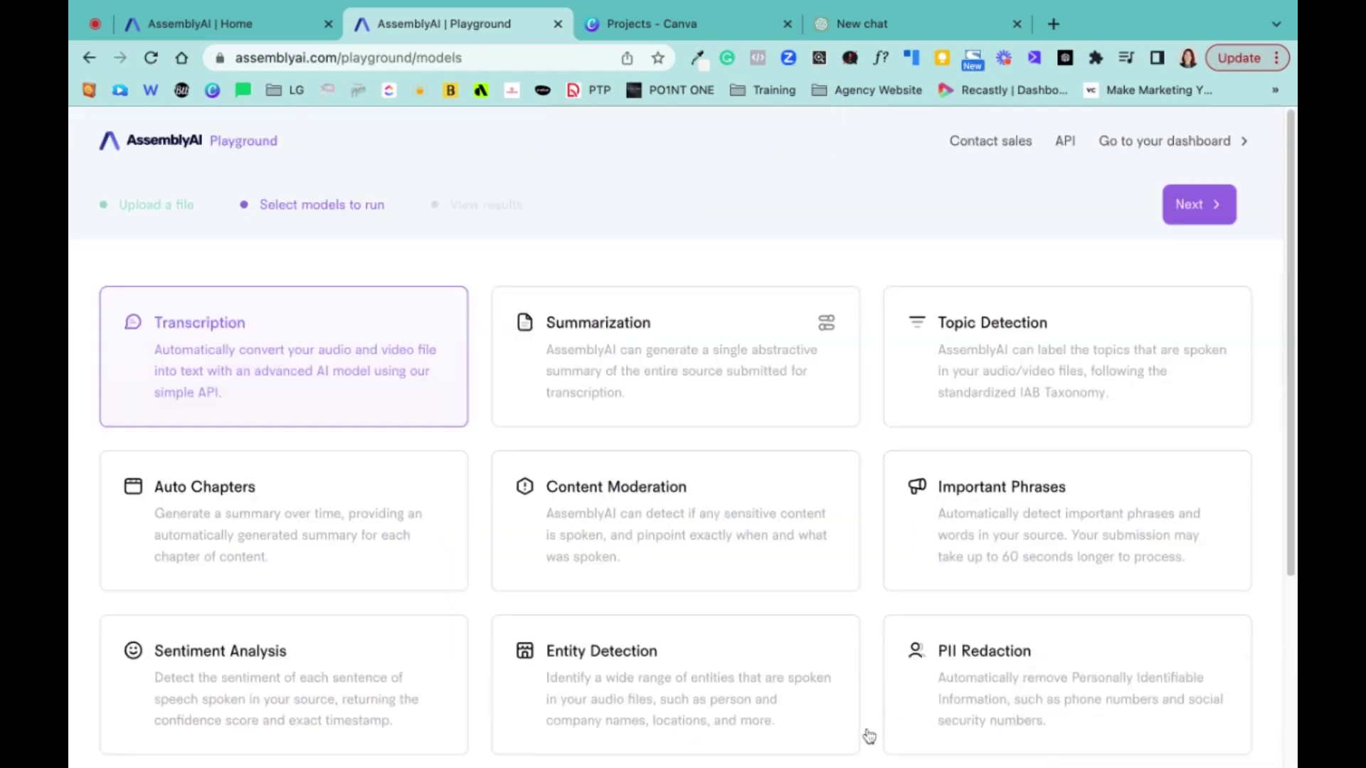
scroll(396, 370, down, 4)
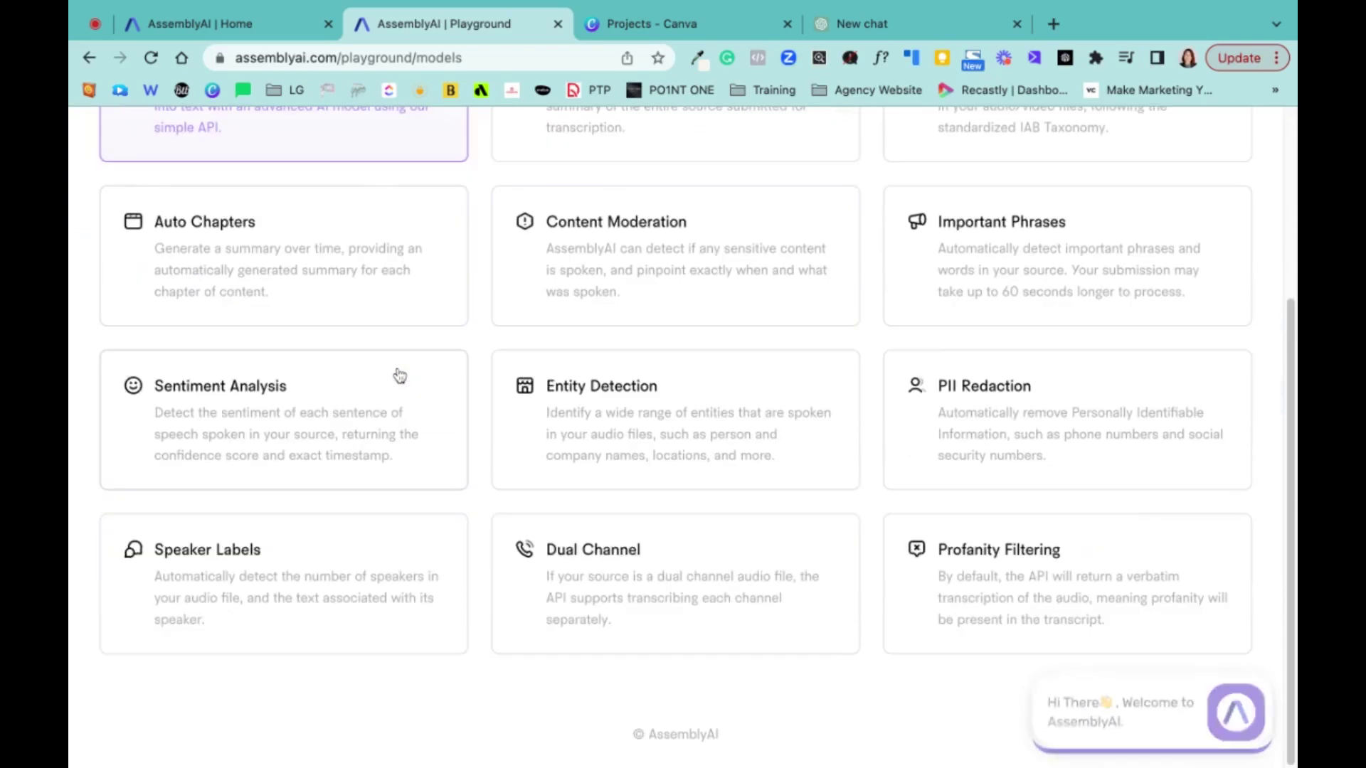
scroll(397, 372, up, 2)
scroll(396, 493, up, 1)
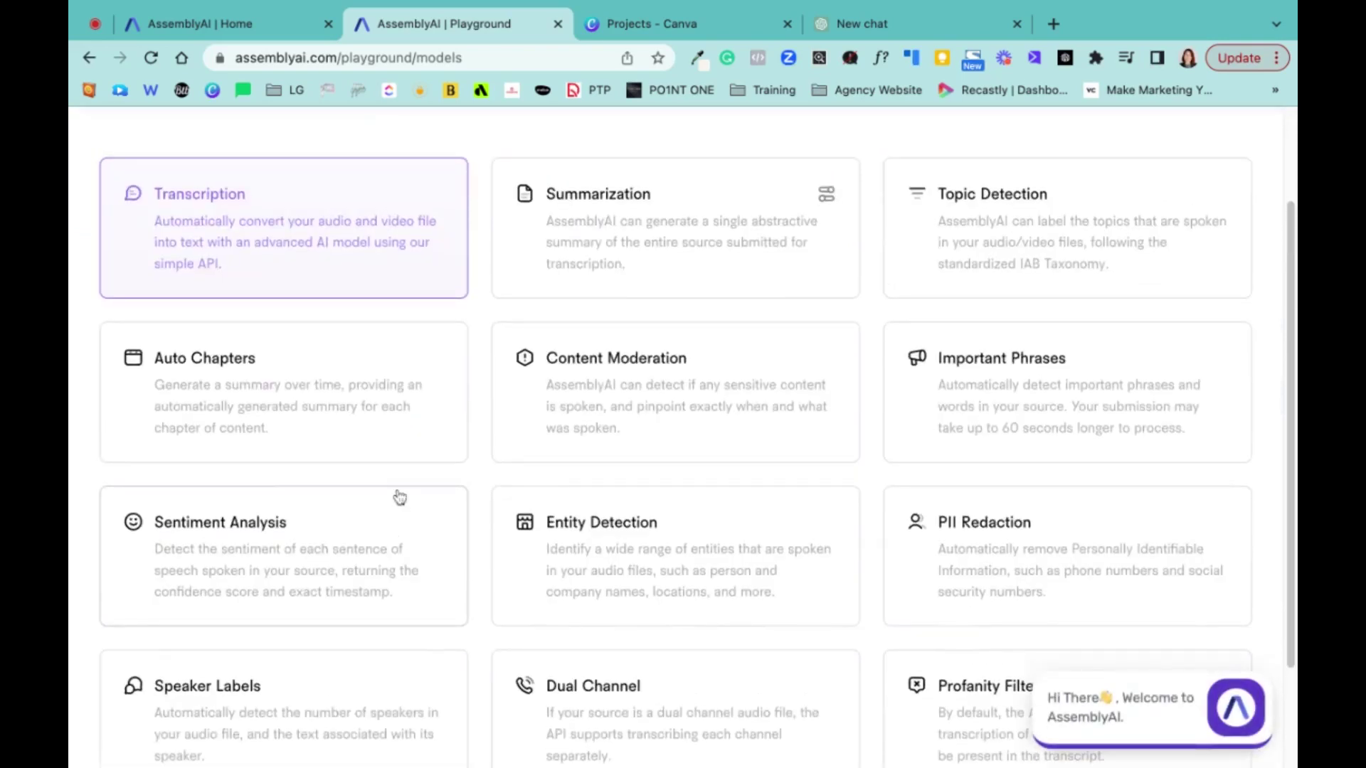
click(573, 261)
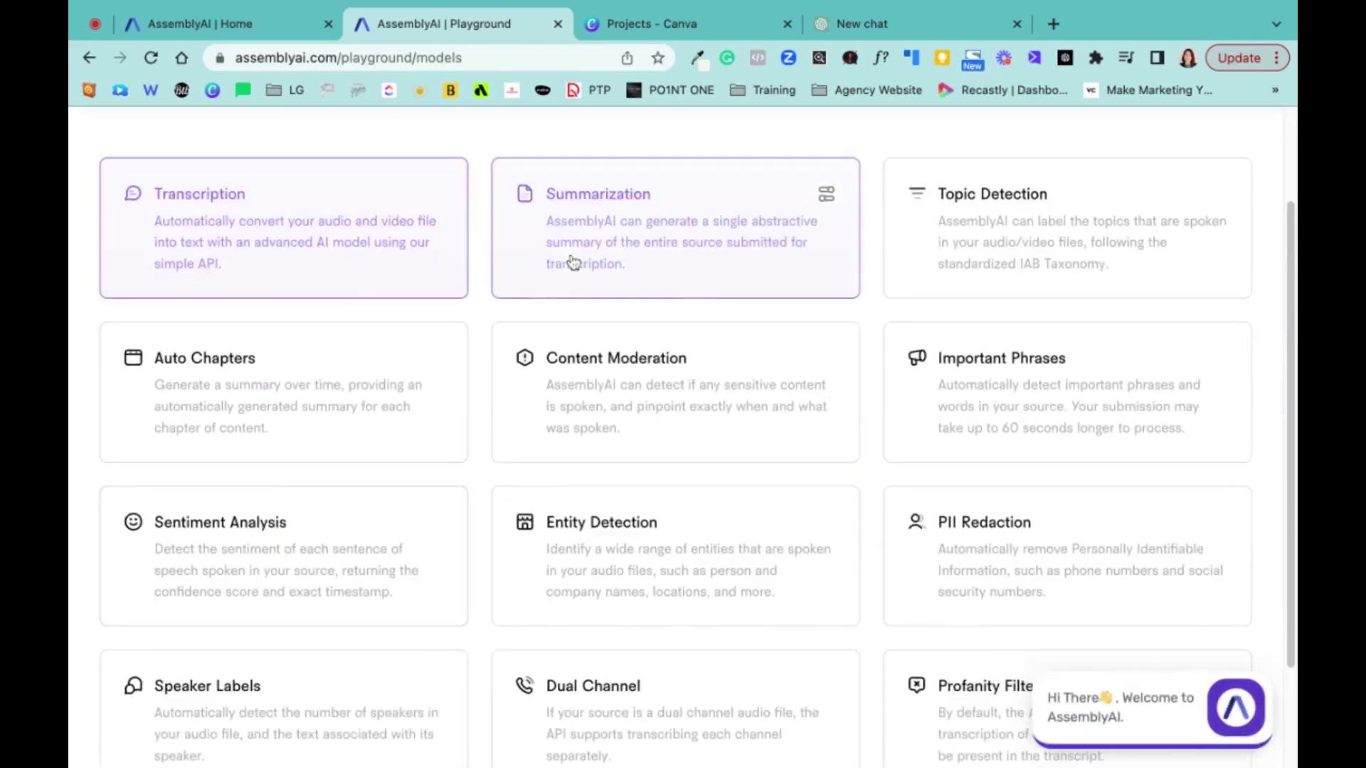
scroll(761, 475, up, 3)
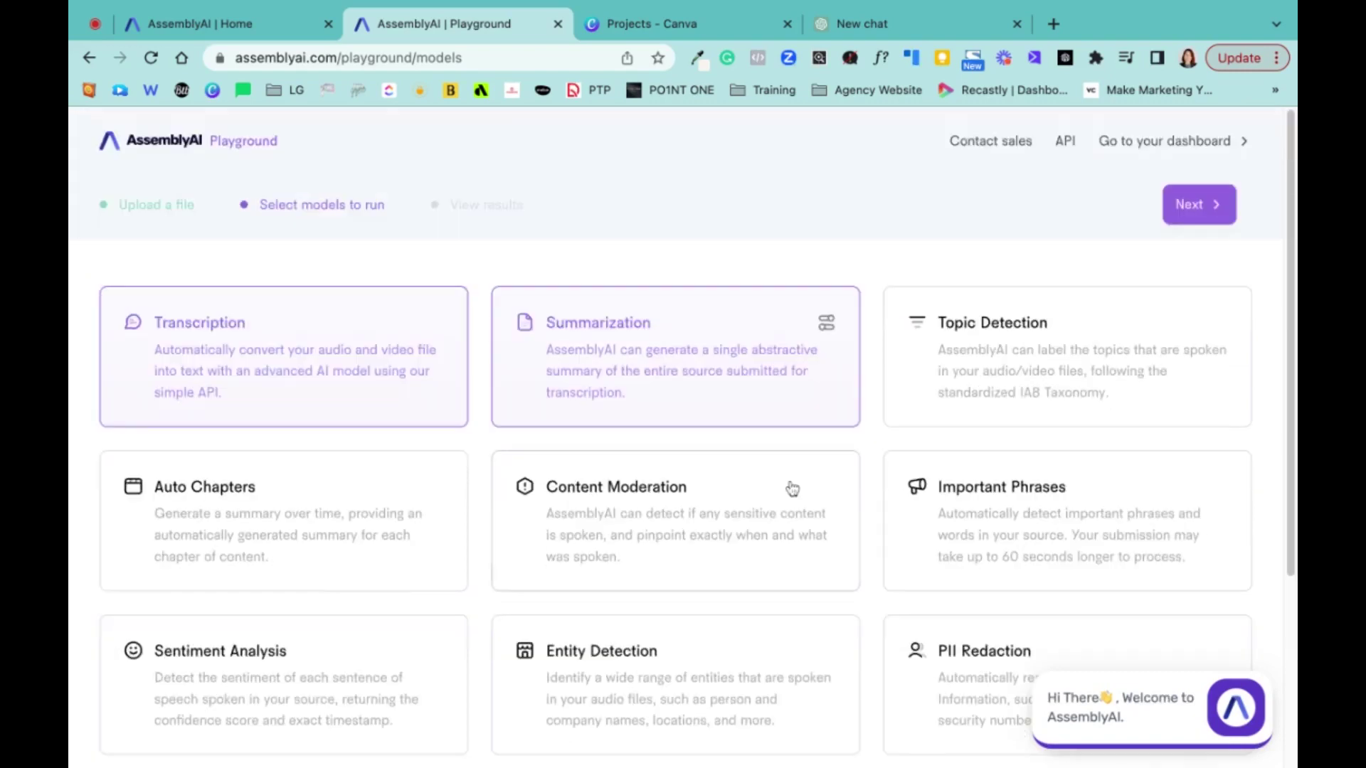
click(1212, 207)
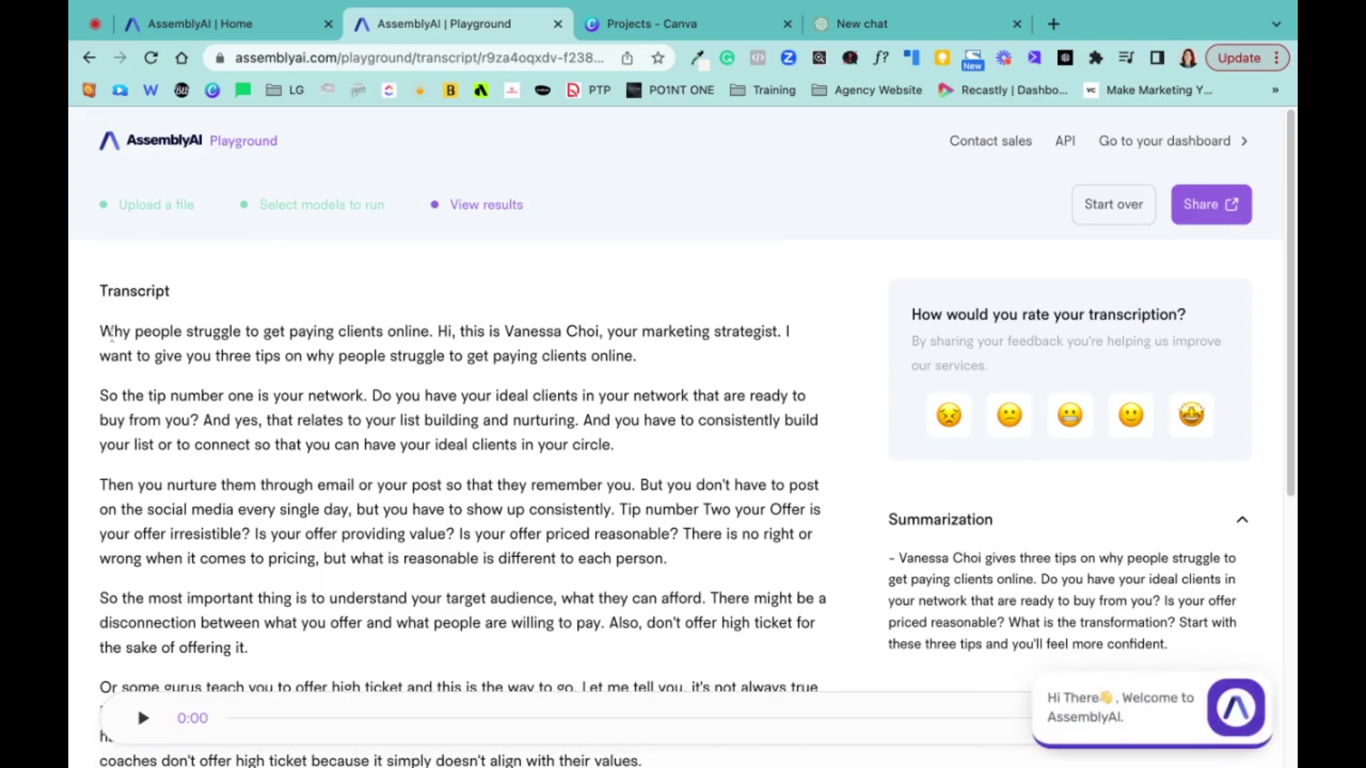
- Review the returned transcript and summary, and play back the video's audio
scroll(568, 414, down, 3)
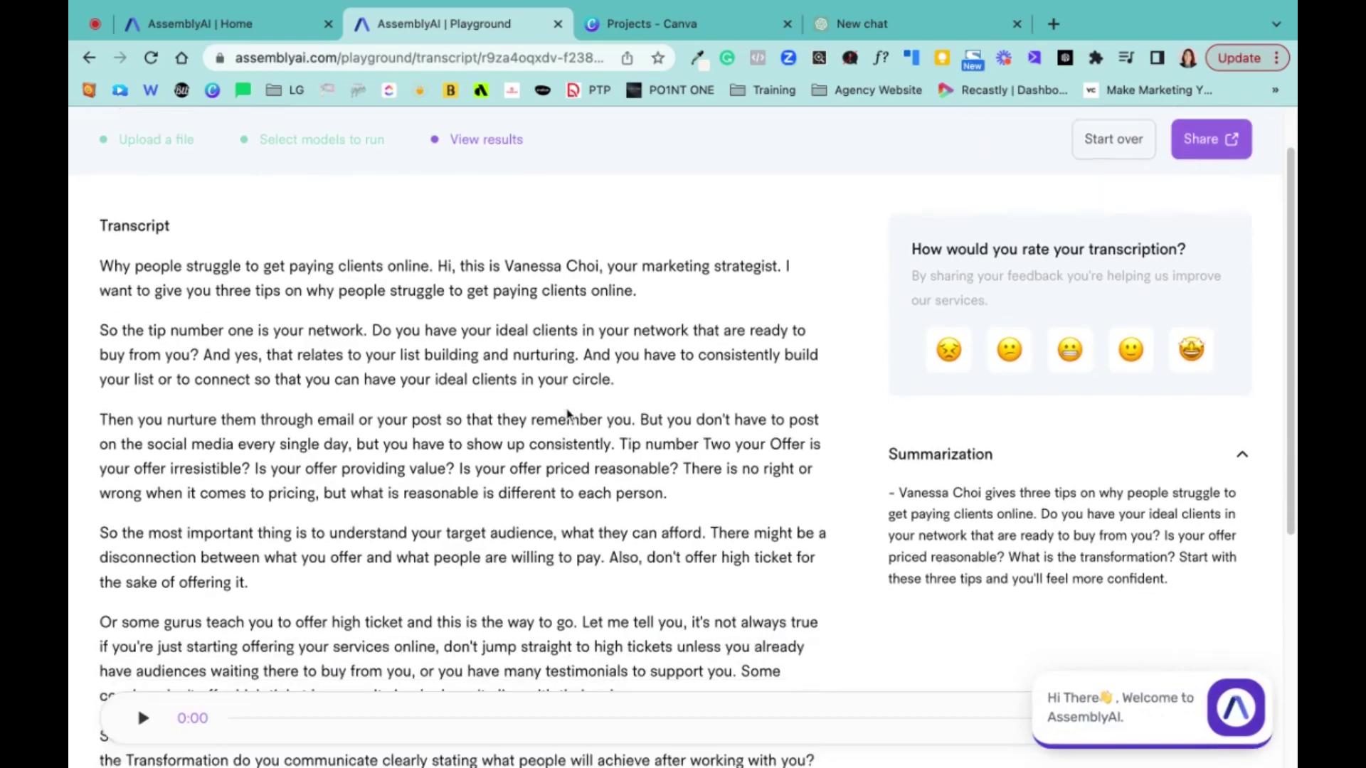
scroll(567, 414, up, 3)
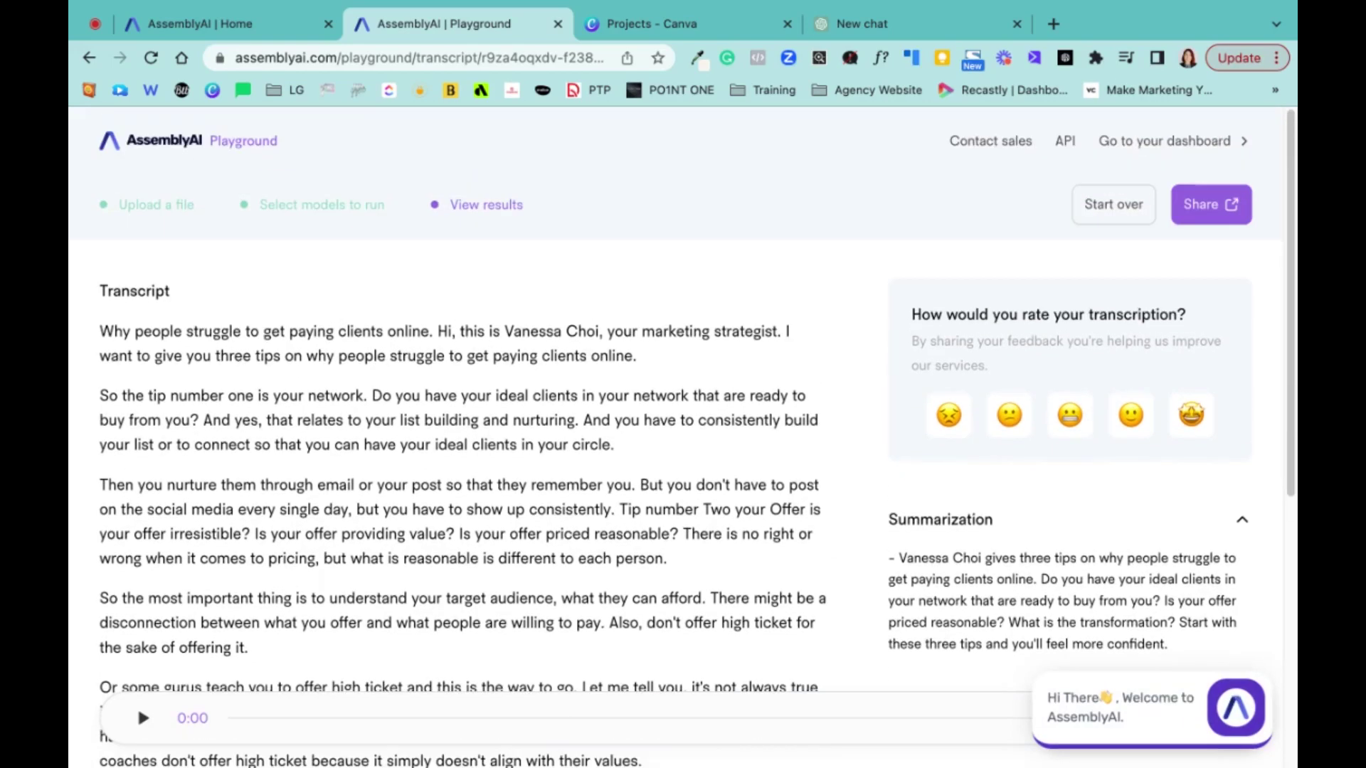
scroll(603, 480, down, 3)
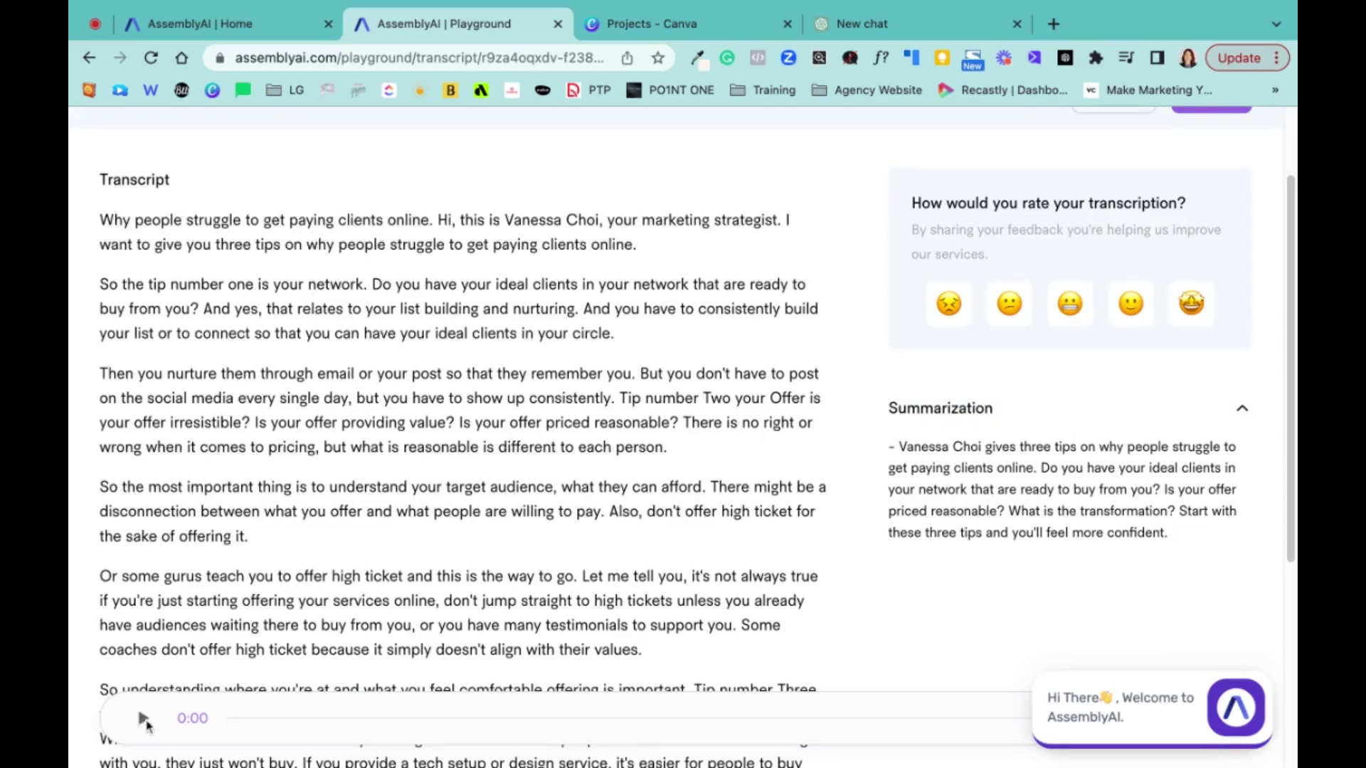
click(144, 719)
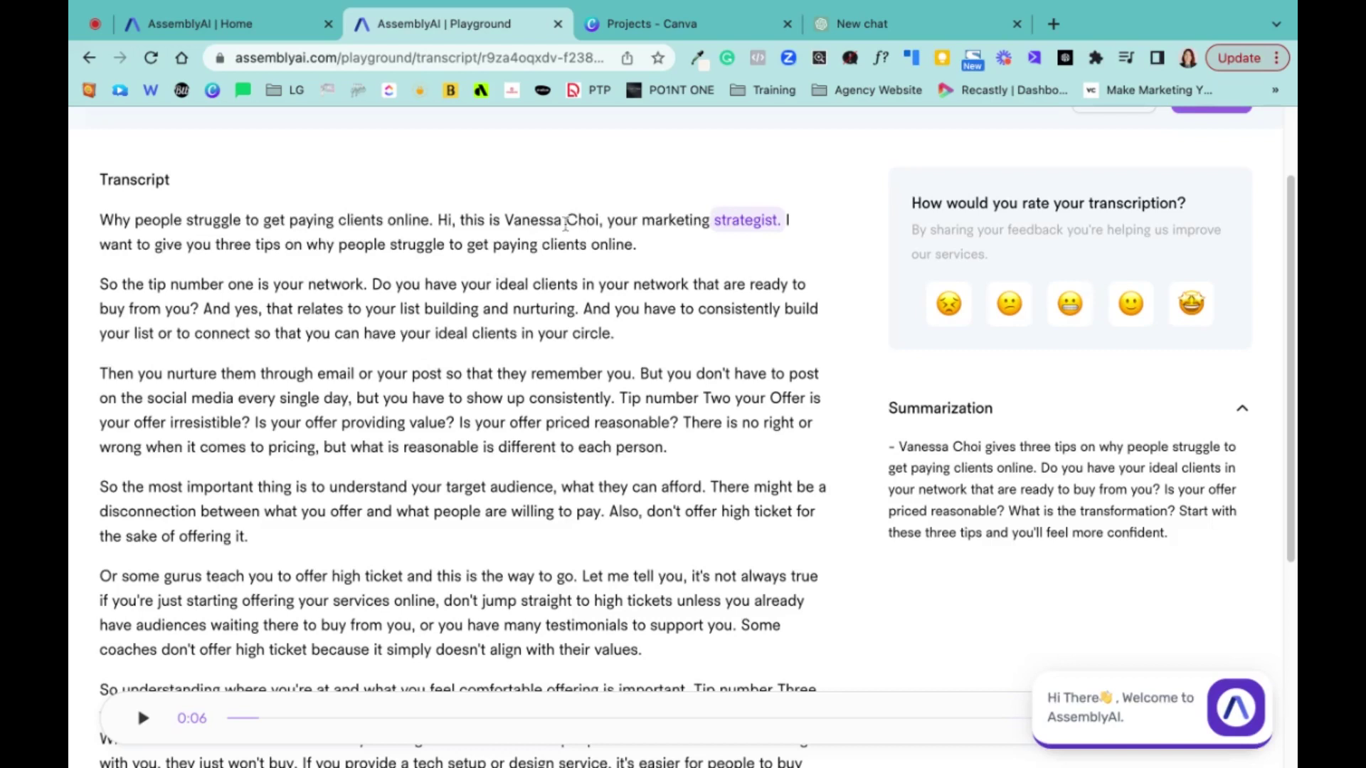
double_click(572, 223)
click(597, 278)
scroll(554, 466, down, 3)
scroll(554, 467, up, 5)
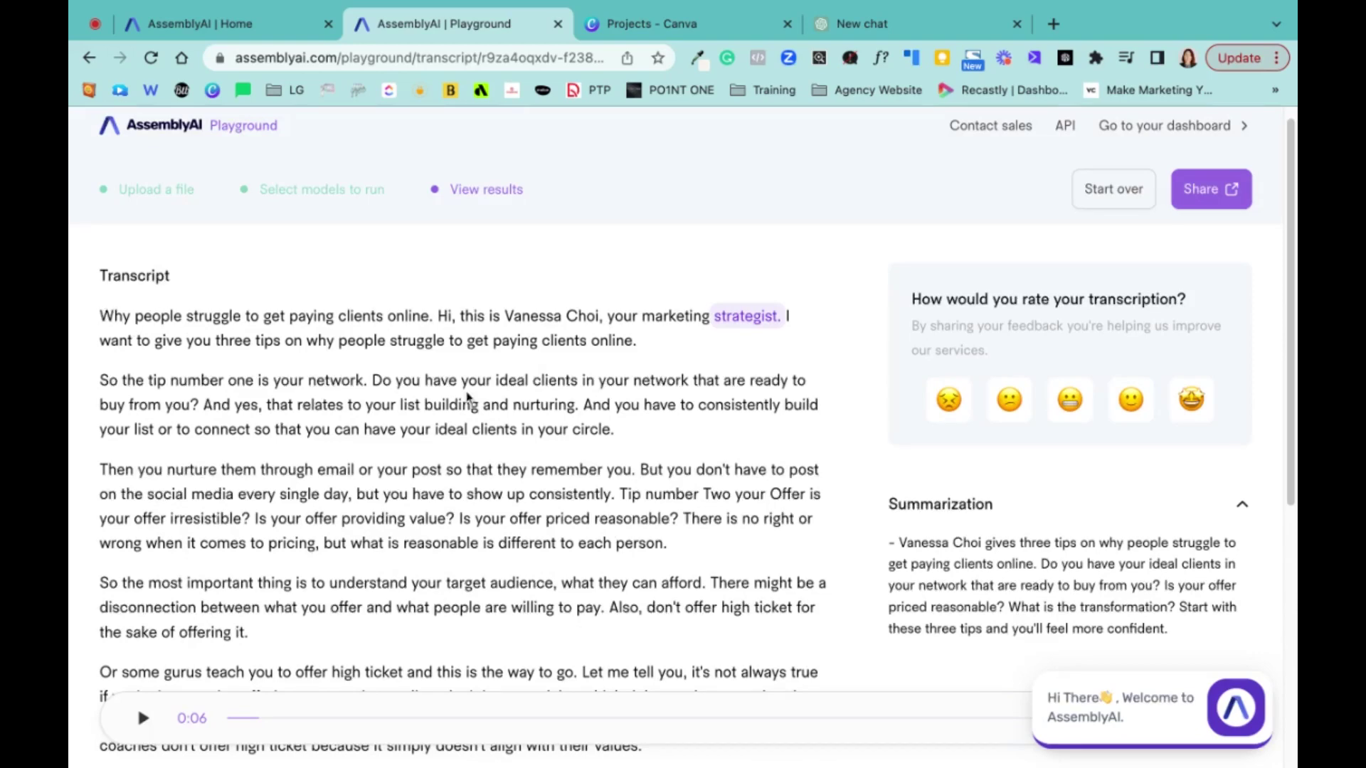
scroll(471, 498, down, 7)
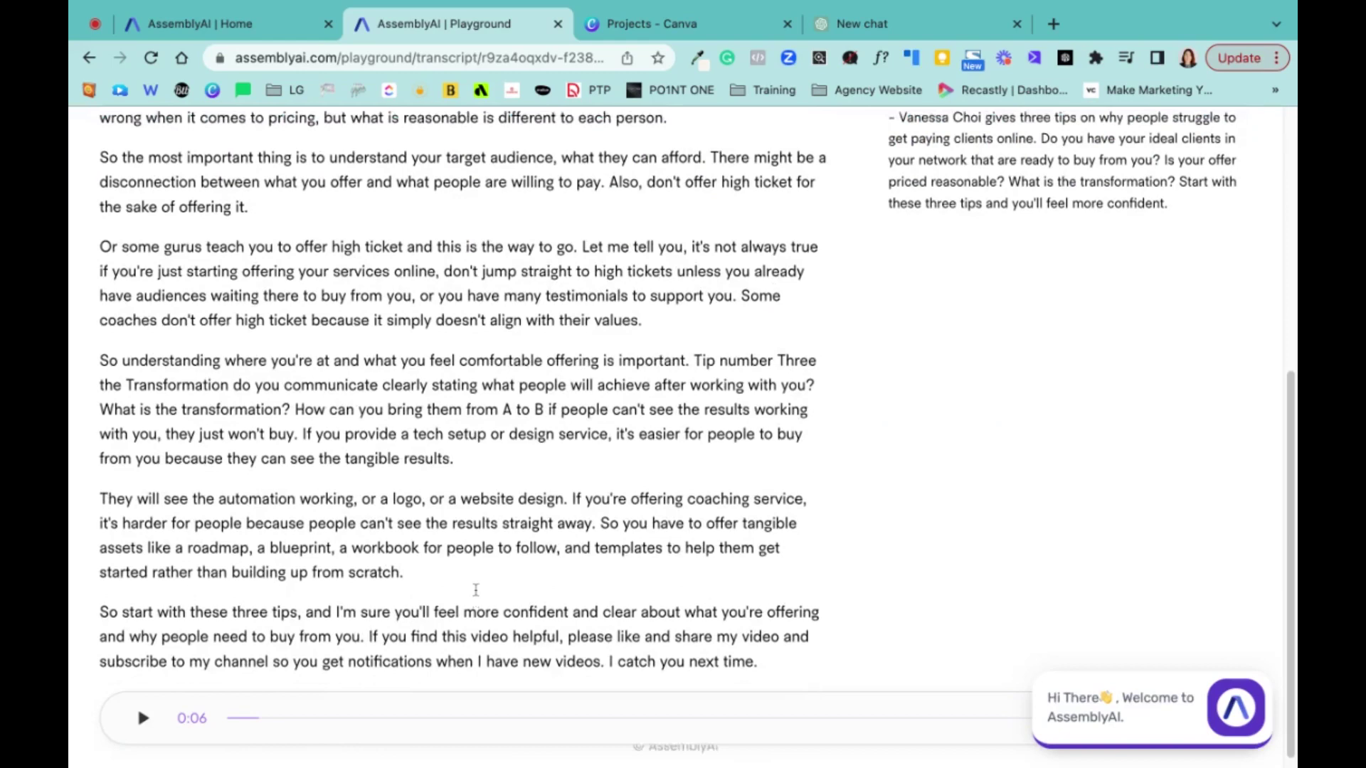
scroll(476, 591, up, 7)
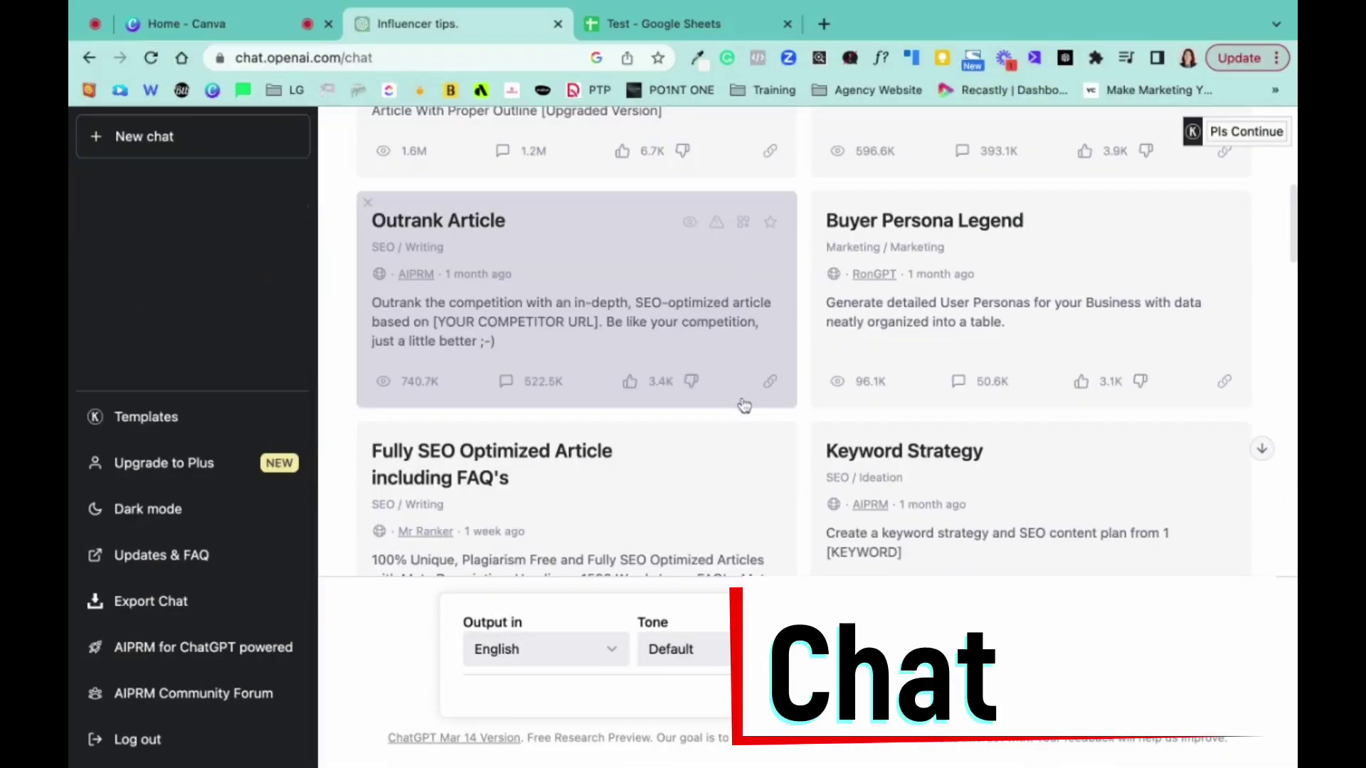
- Scroll through the AIPRM prompt template cards in ChatGPT's Public tab
scroll(989, 459, up, 2)
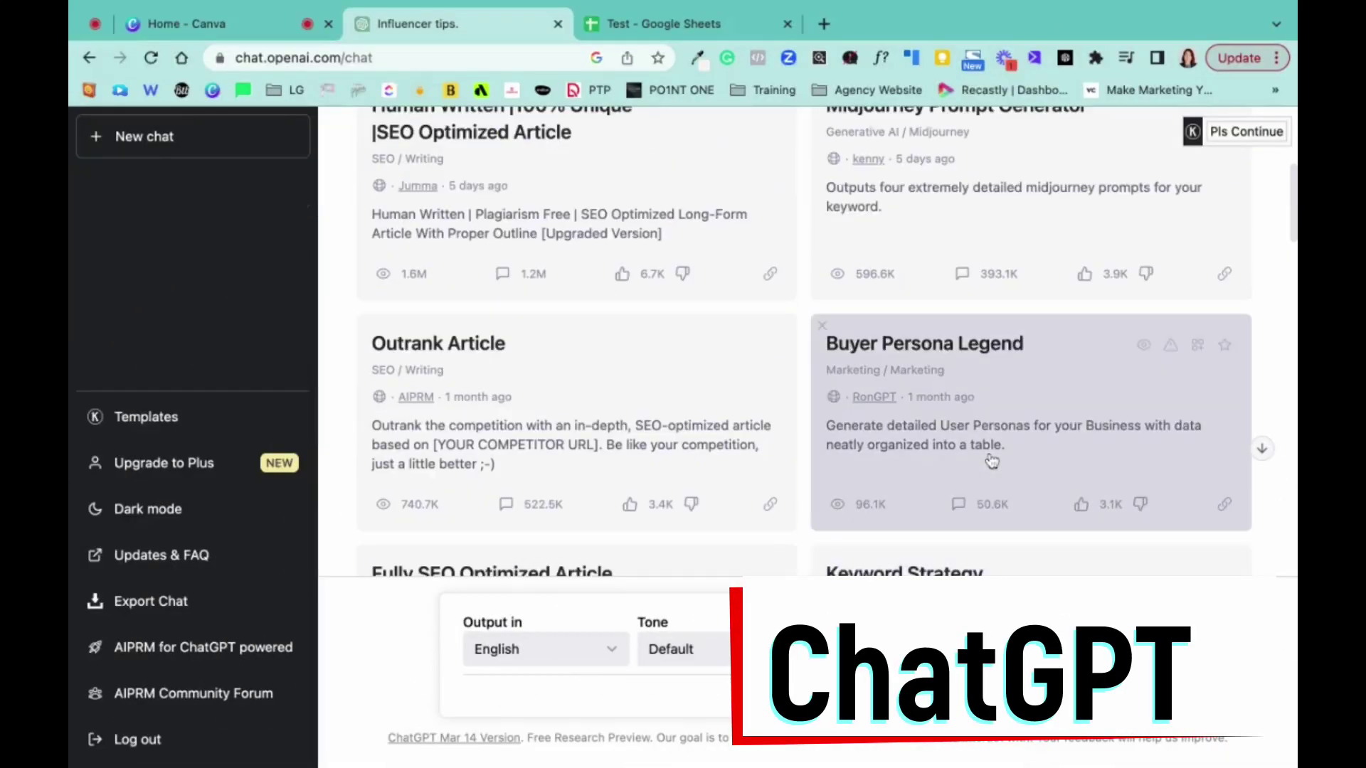
scroll(989, 459, up, 5)
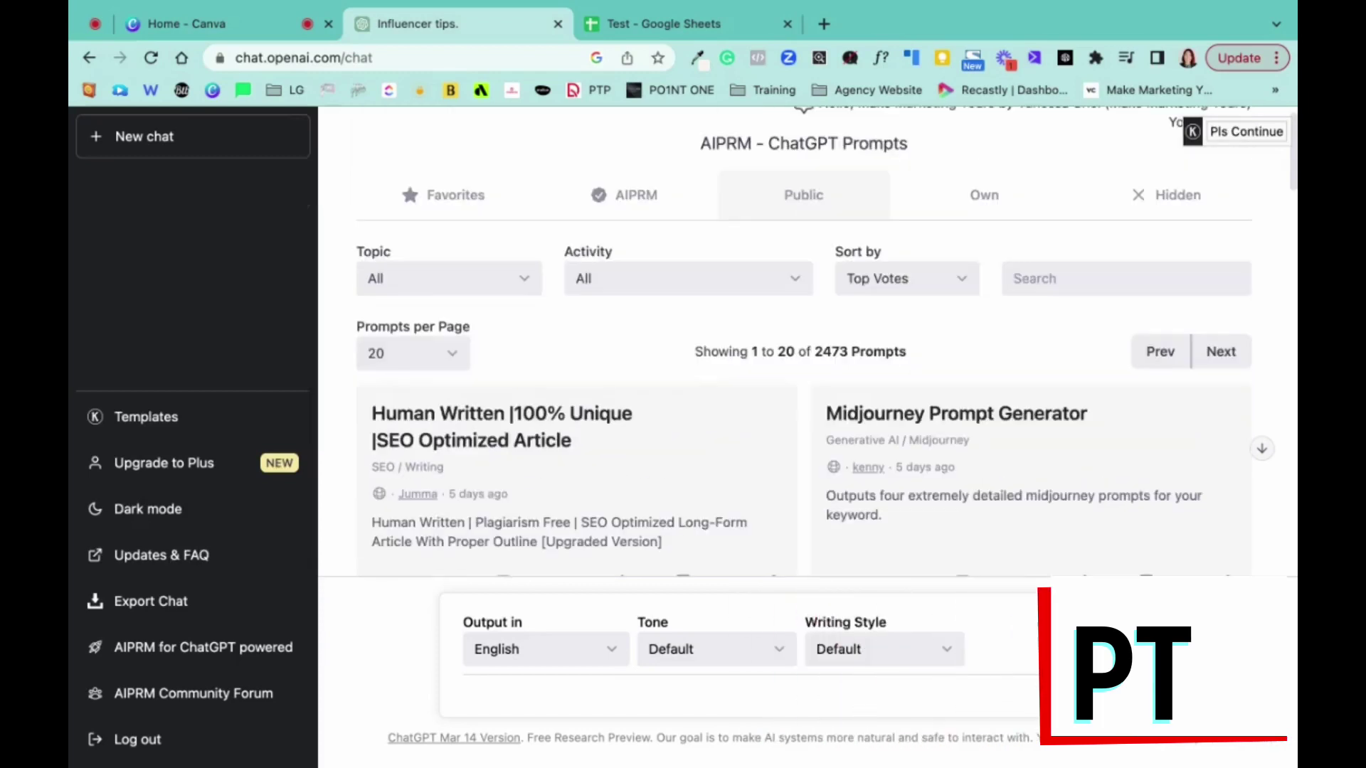
scroll(989, 459, up, 1)
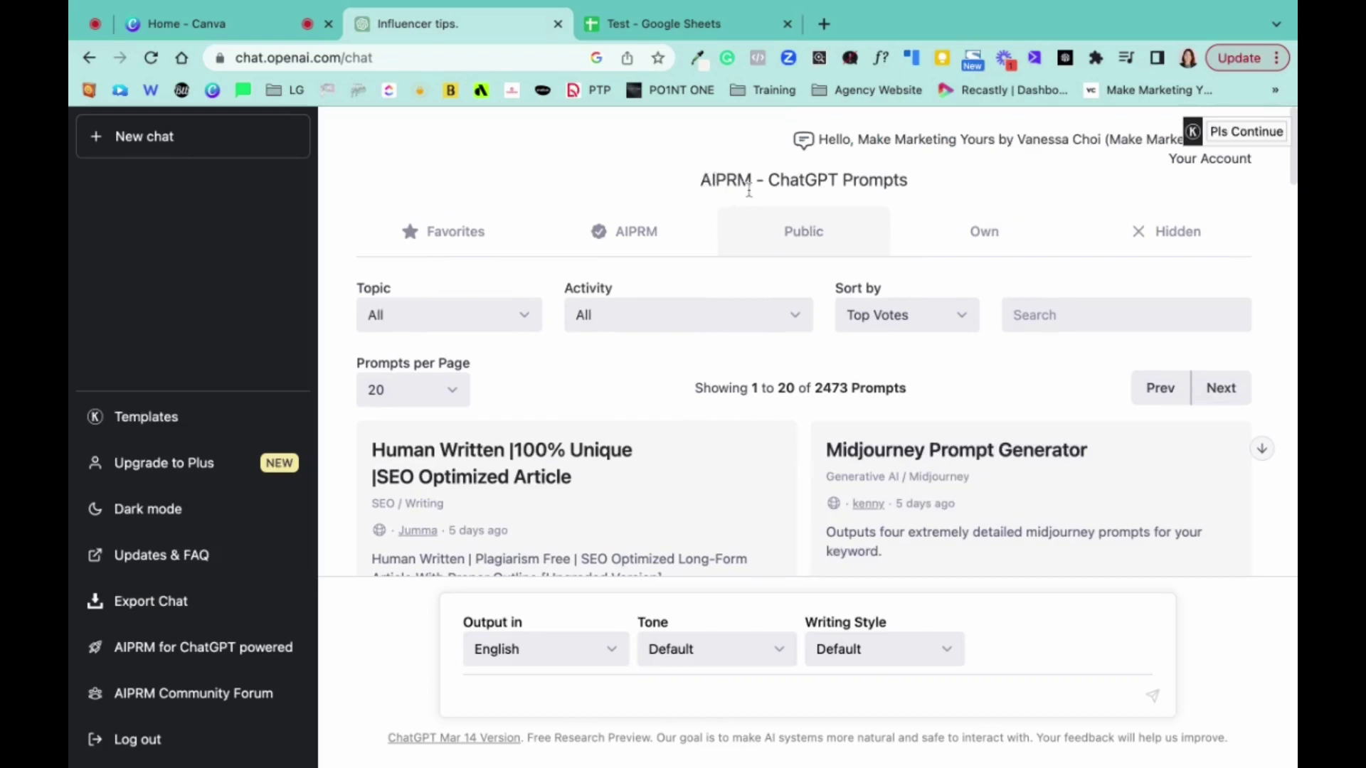
scroll(756, 360, down, 2)
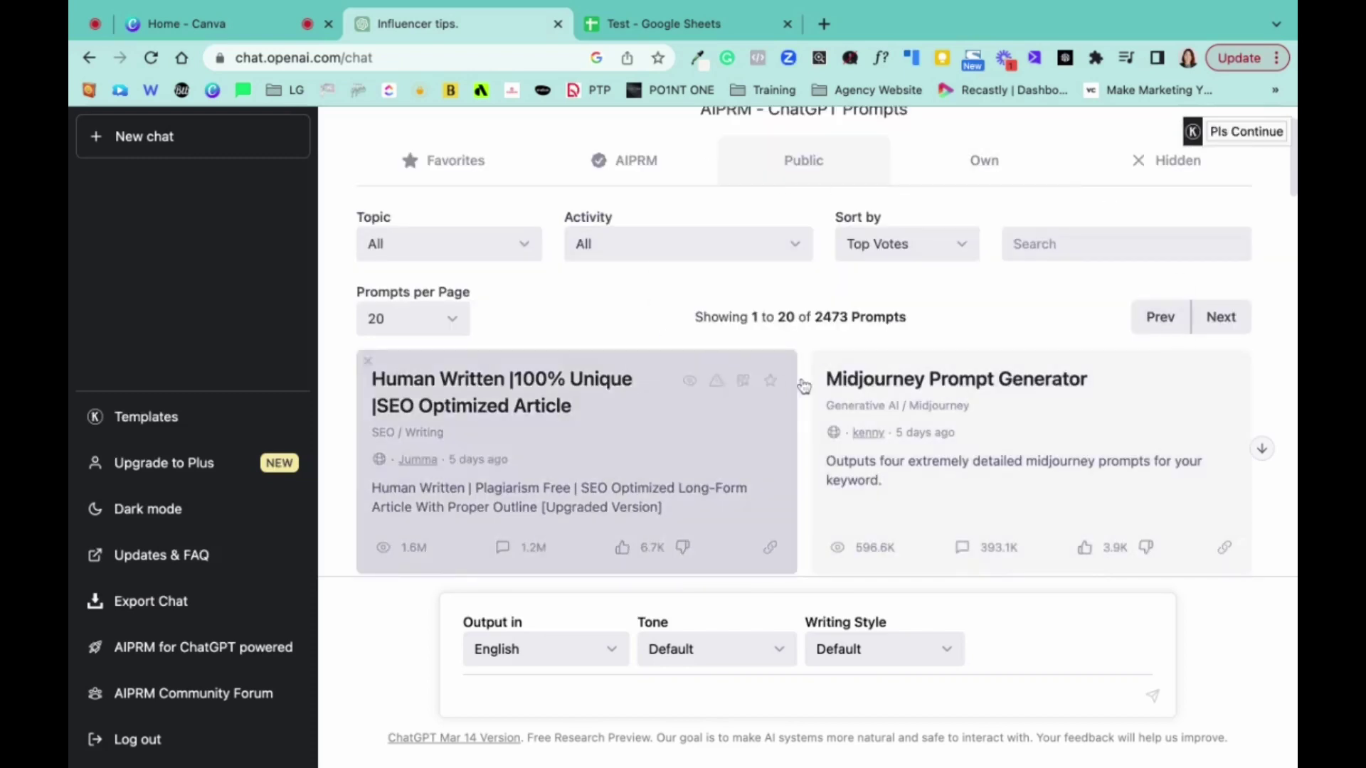
scroll(986, 315, down, 5)
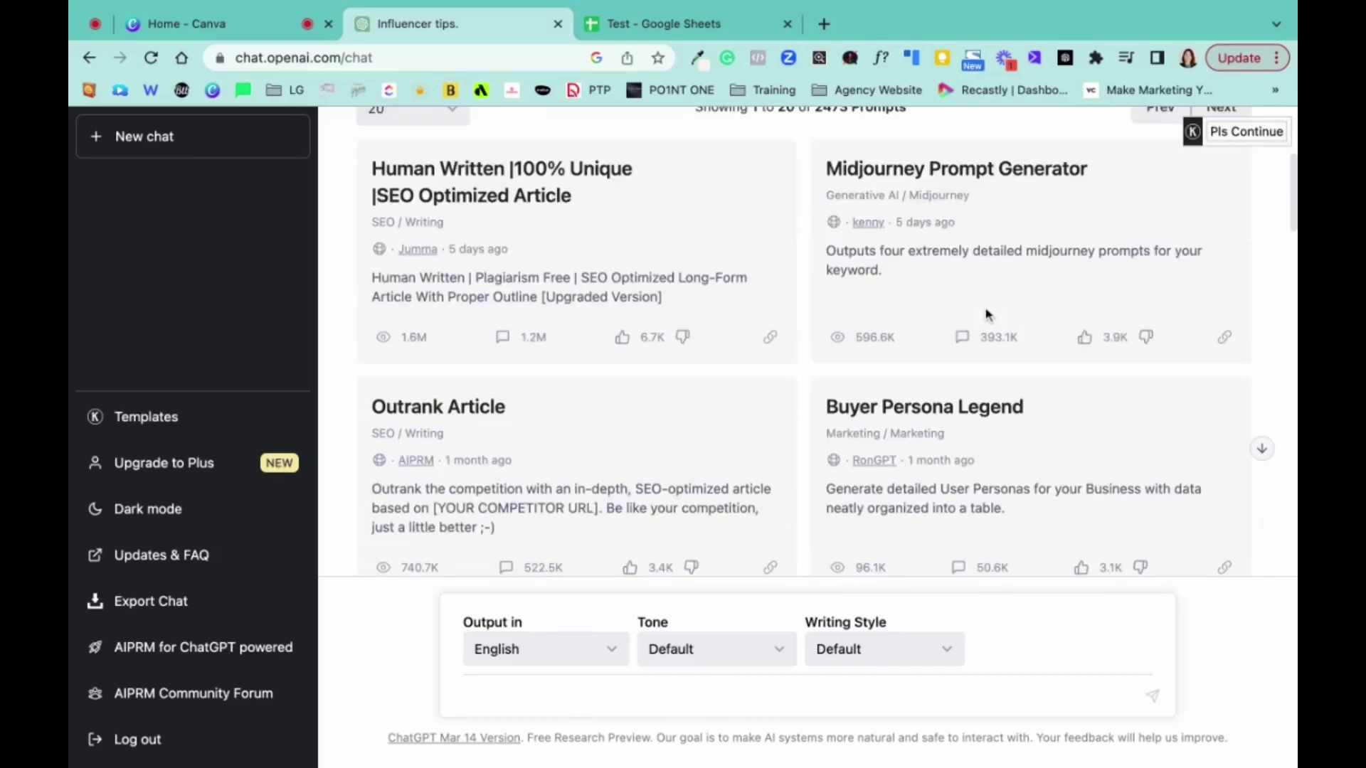
scroll(884, 294, down, 4)
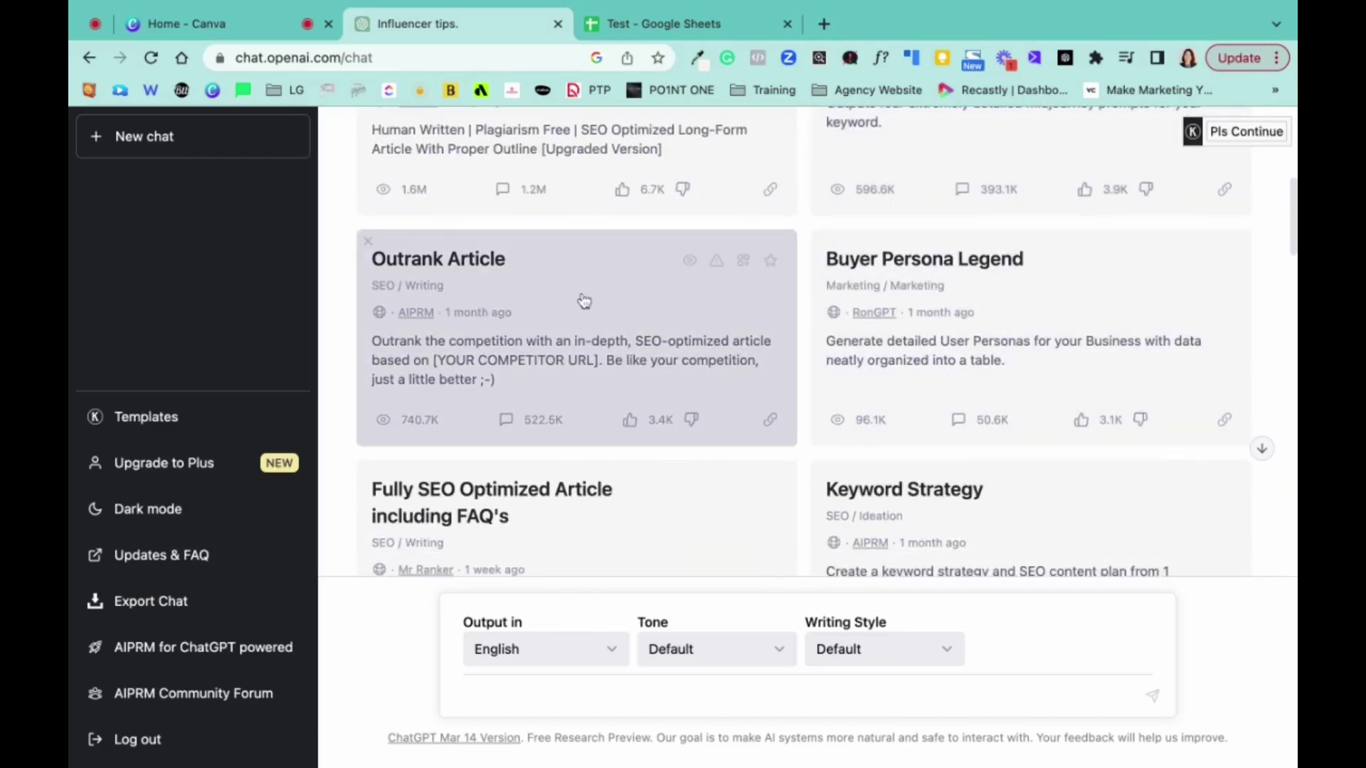
scroll(589, 306, down, 6)
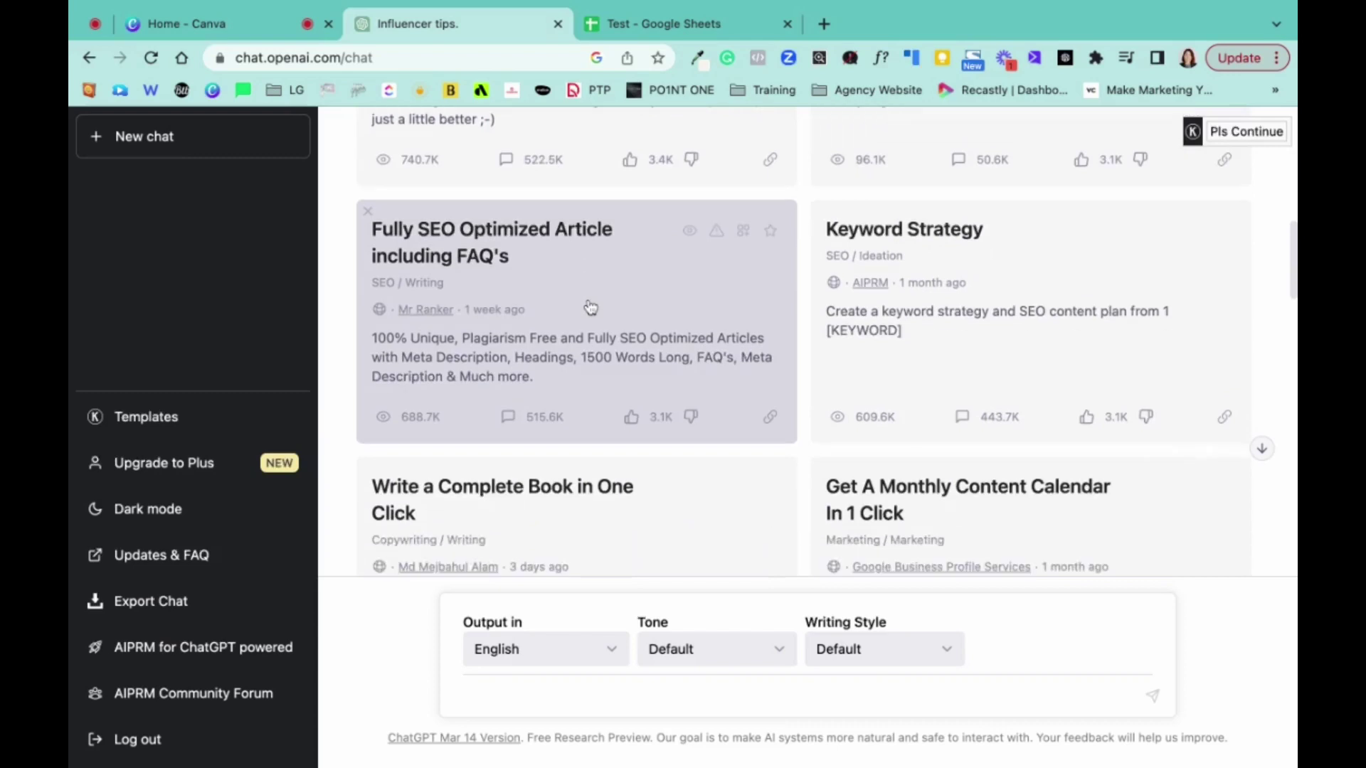
scroll(589, 306, down, 7)
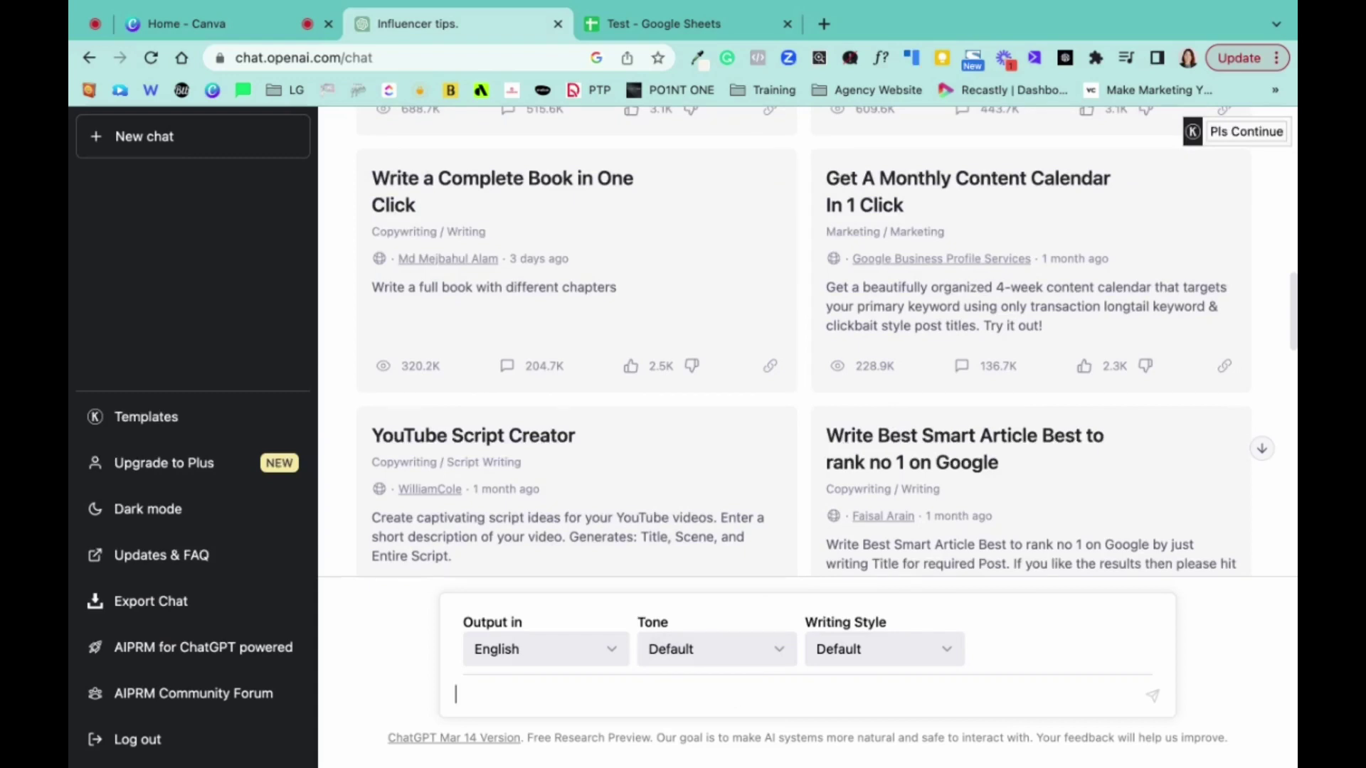
- Send ChatGPT the prompt asking for 5 tips on becoming a social media influencer
text(5 tips on how to become an influencer on social media)
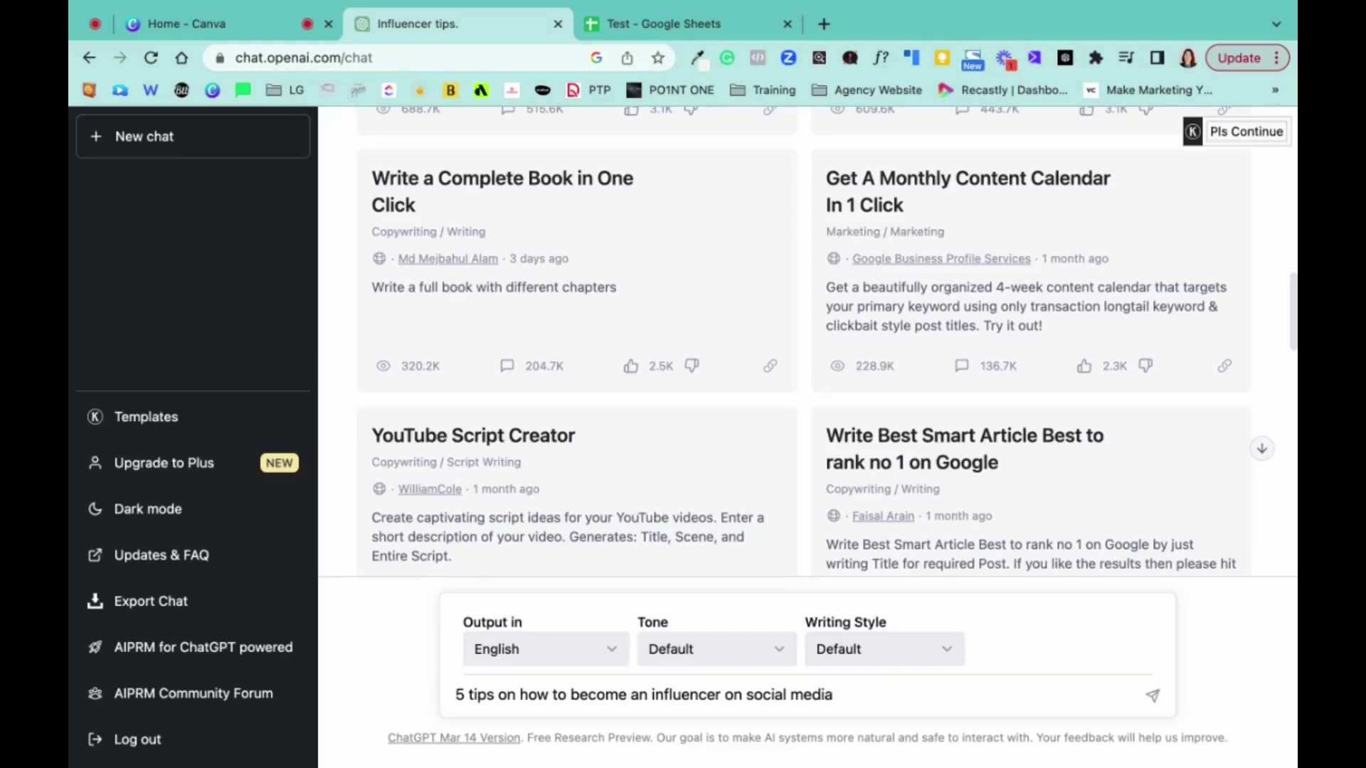
key(Return)
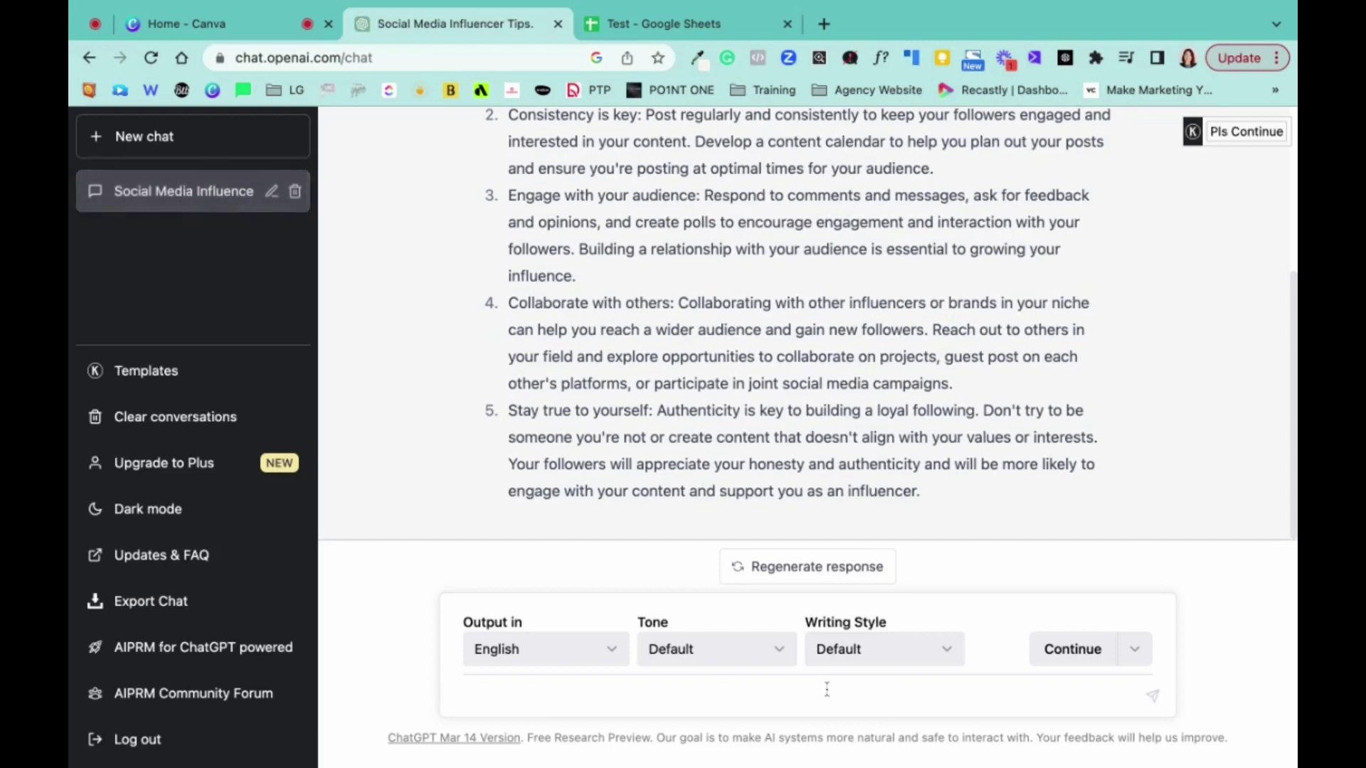
- Ask ChatGPT to organise the tips into a table: title, content and hashtags columns
text(Oran)
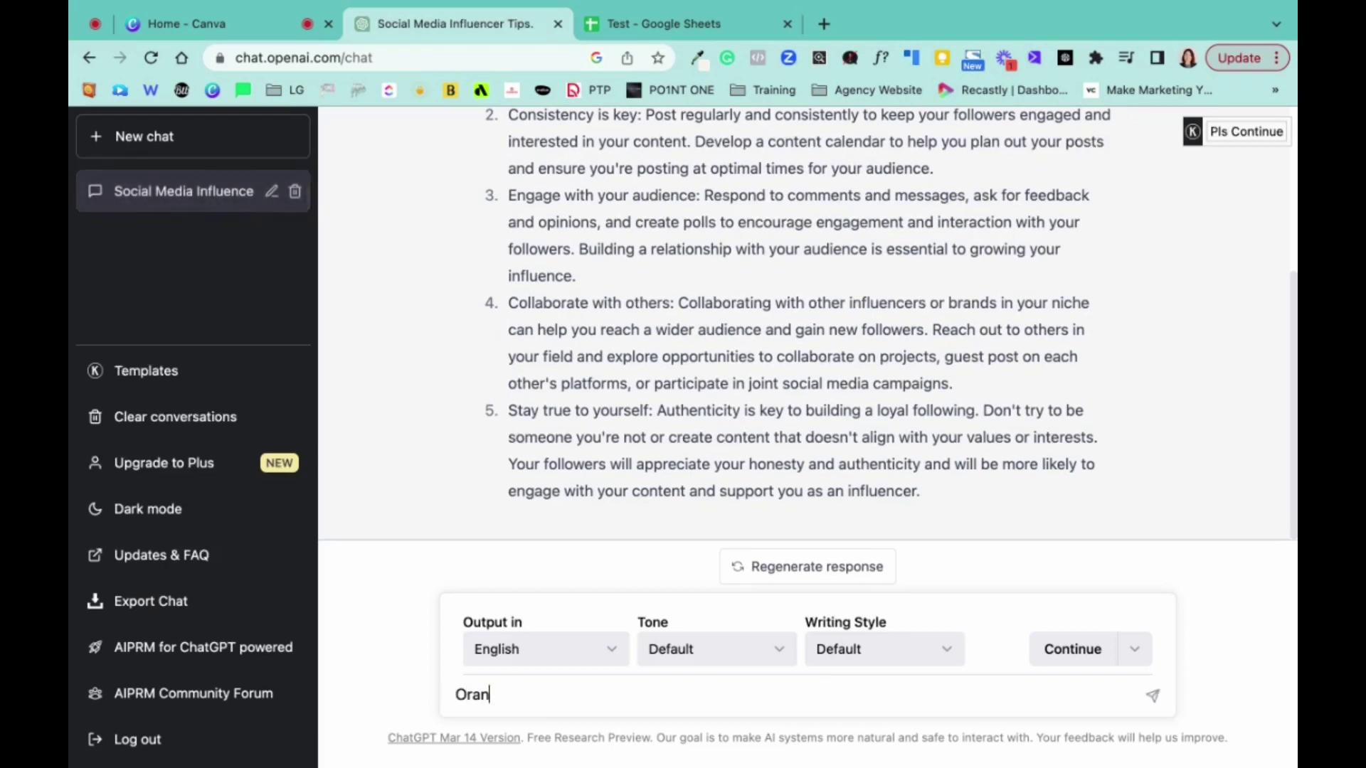
key(BackSpace)
key(BackSpace)
text(ganise them into a ta)
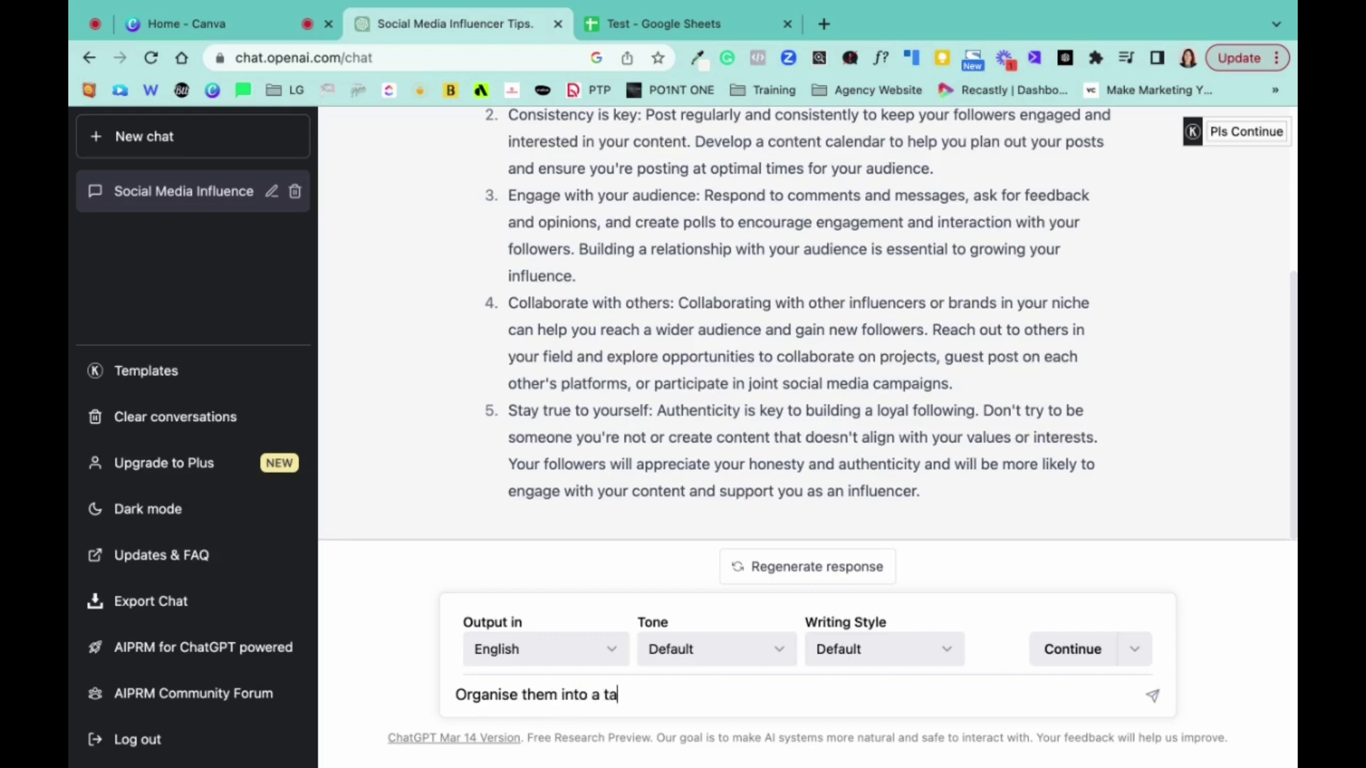
text(ble. The first colunn with)
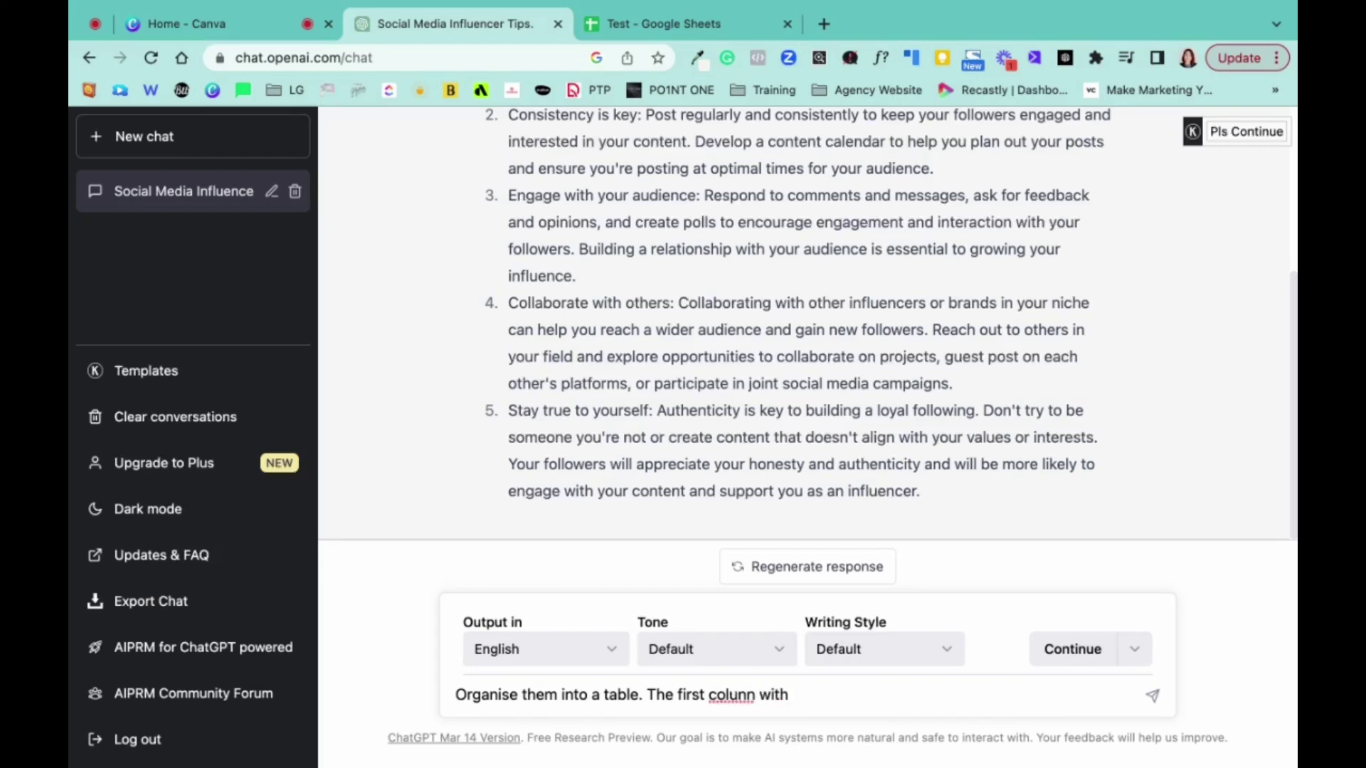
key(BackSpace)
key(BackSpace)
key(BackSpace)
key(BackSpace)
key(BackSpace)
key(BackSpace)
key(BackSpace)
text(mn is the title. The )
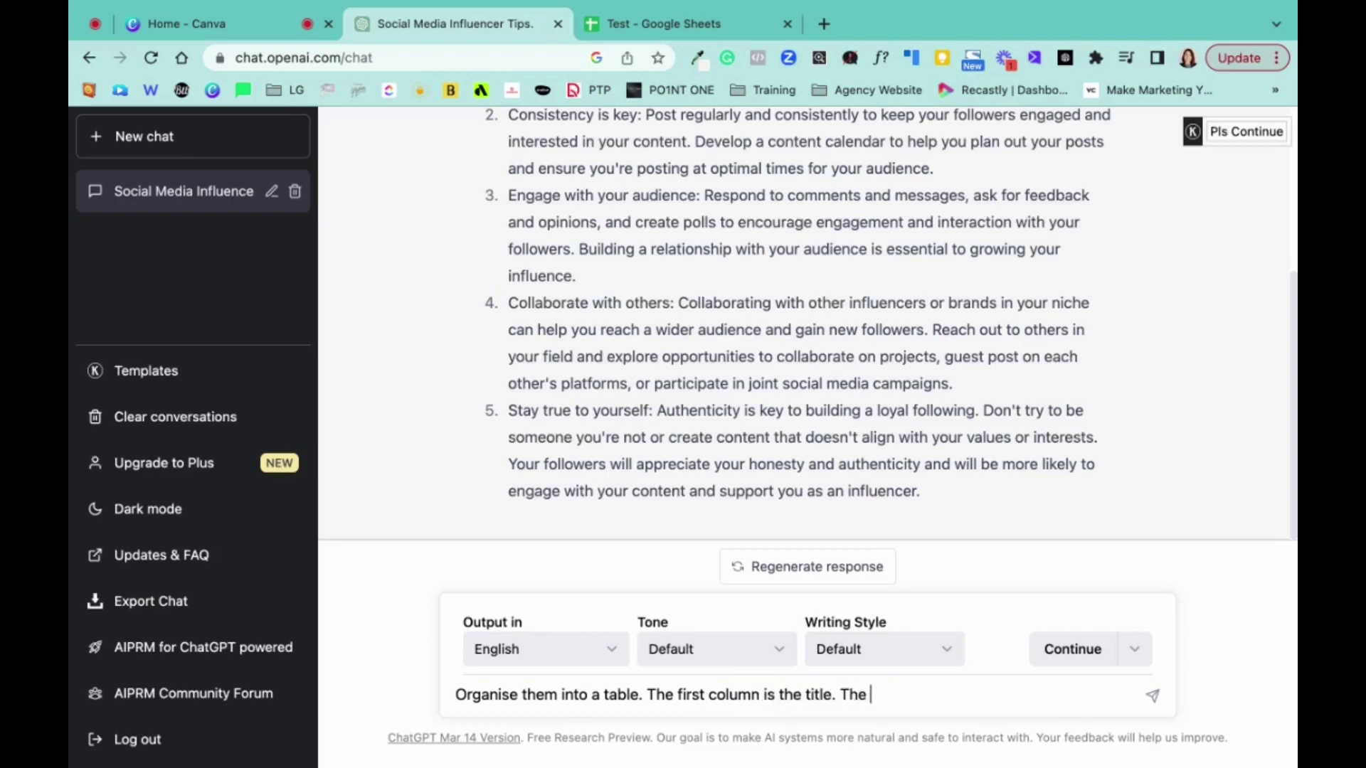
text(second column is the con)
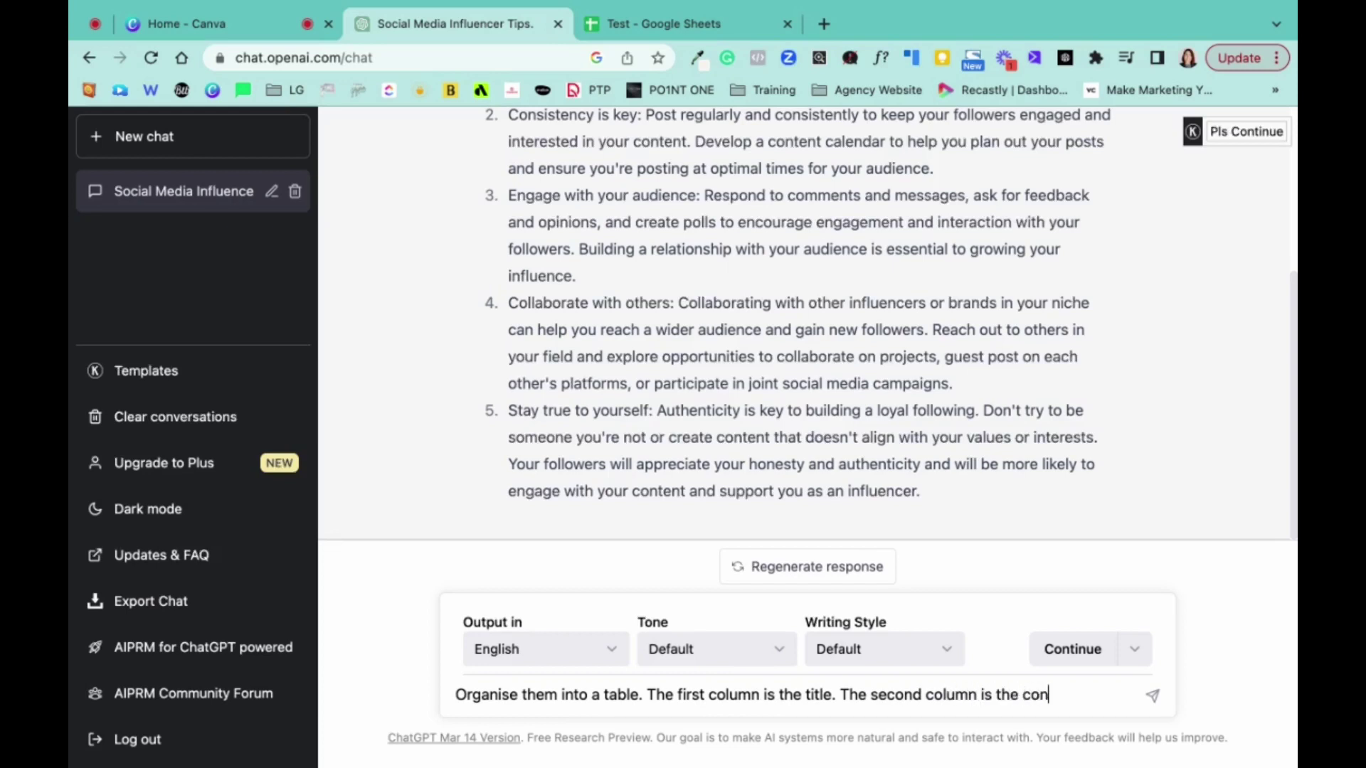
text(t)
key(BackSpace)
text(. The r)
text(hird)
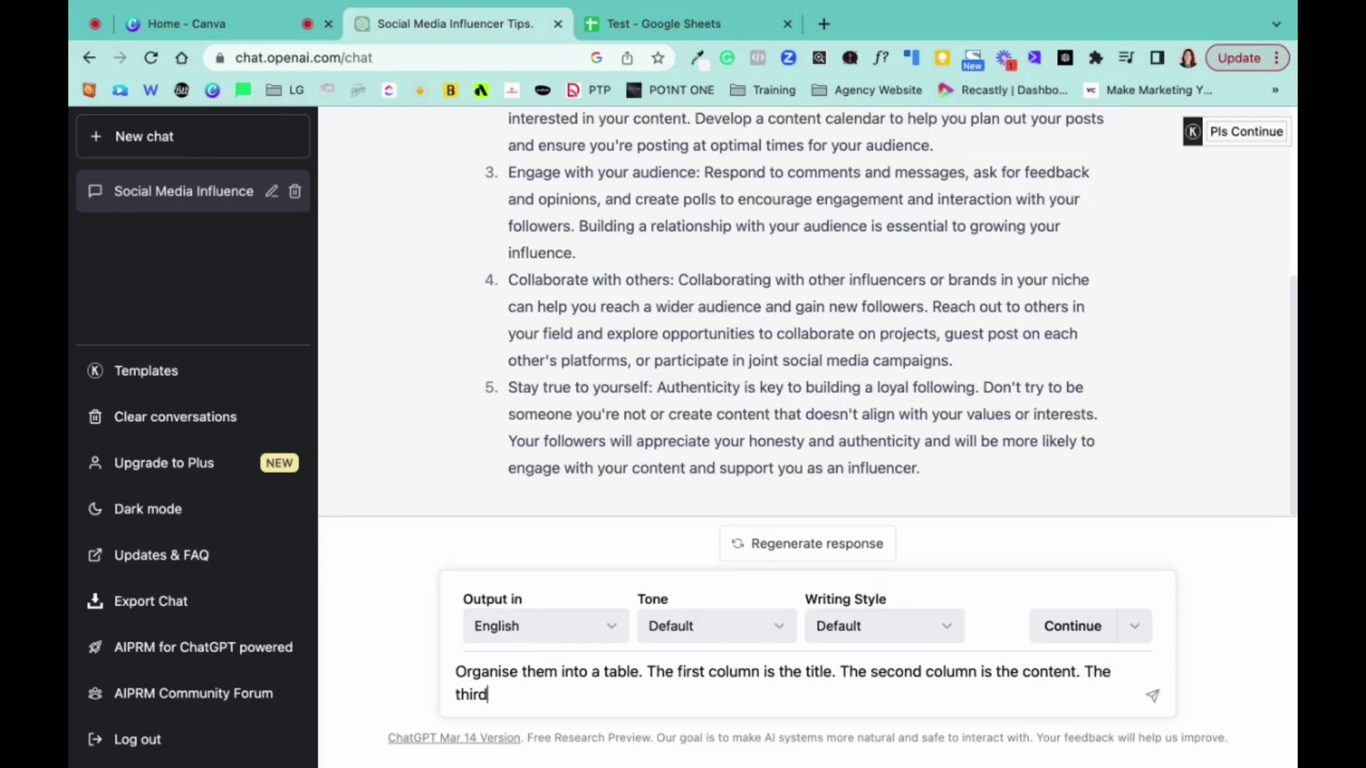
text( column is ta)
key(BackSpace)
text(hastags)
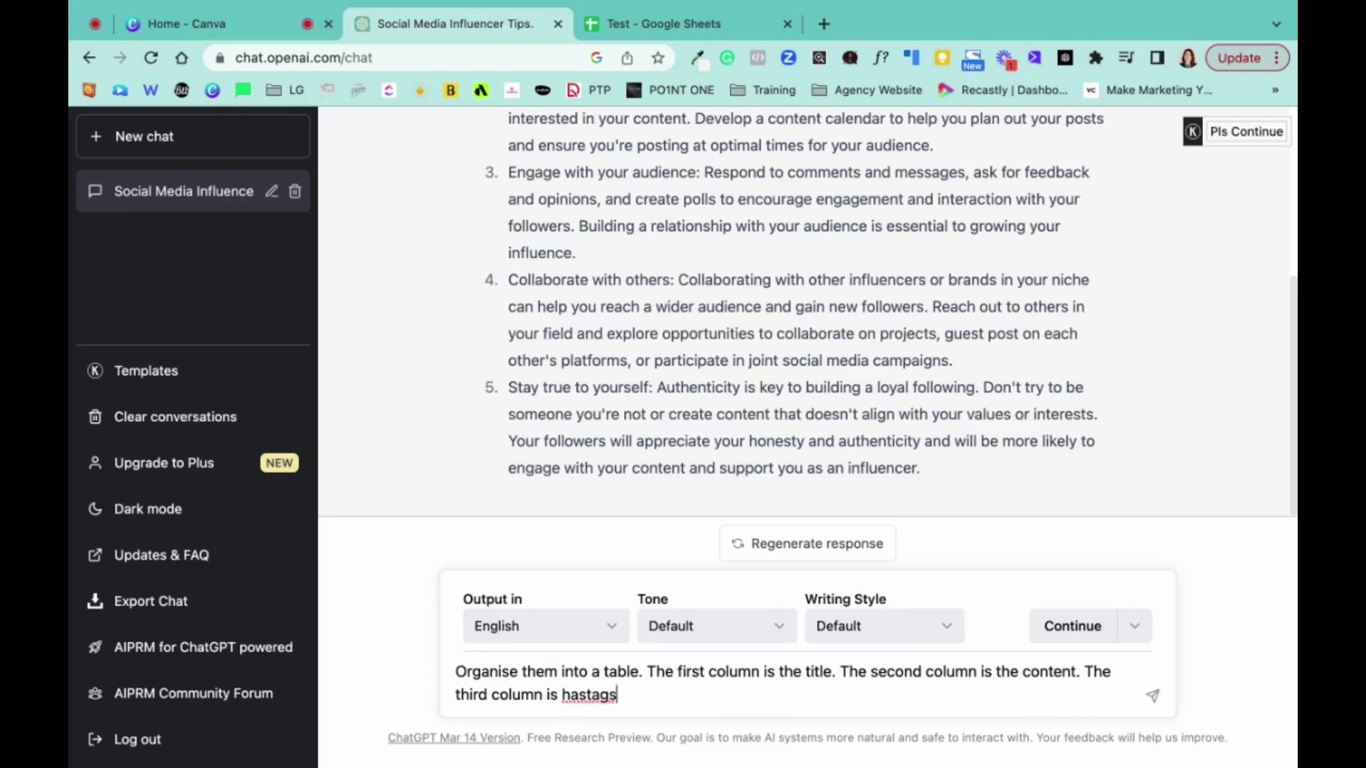
key(BackSpace)
key(BackSpace)
key(BackSpace)
key(BackSpace)
text(htags)
key(Return)
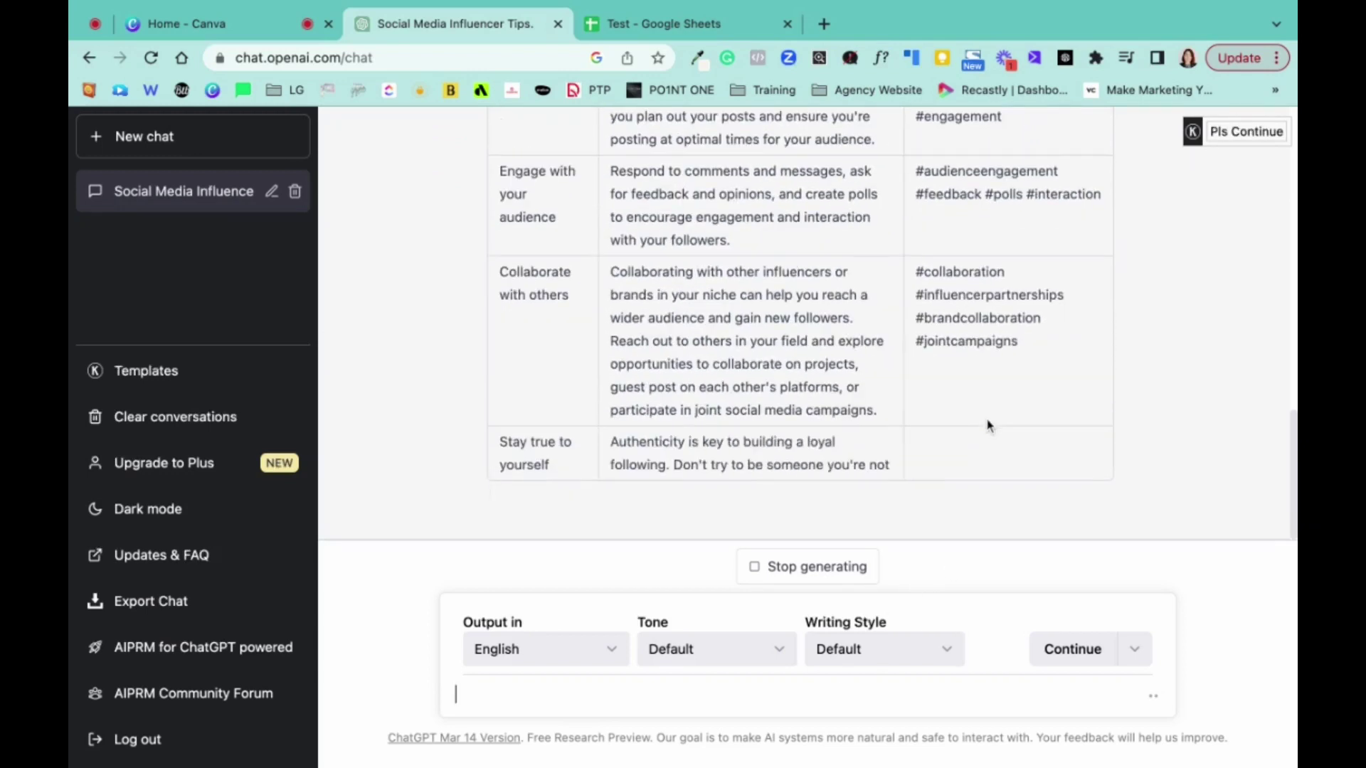
- Scroll through the finished five-row Title/Content/Hashtags table of influencer tips
scroll(824, 324, up, 5)
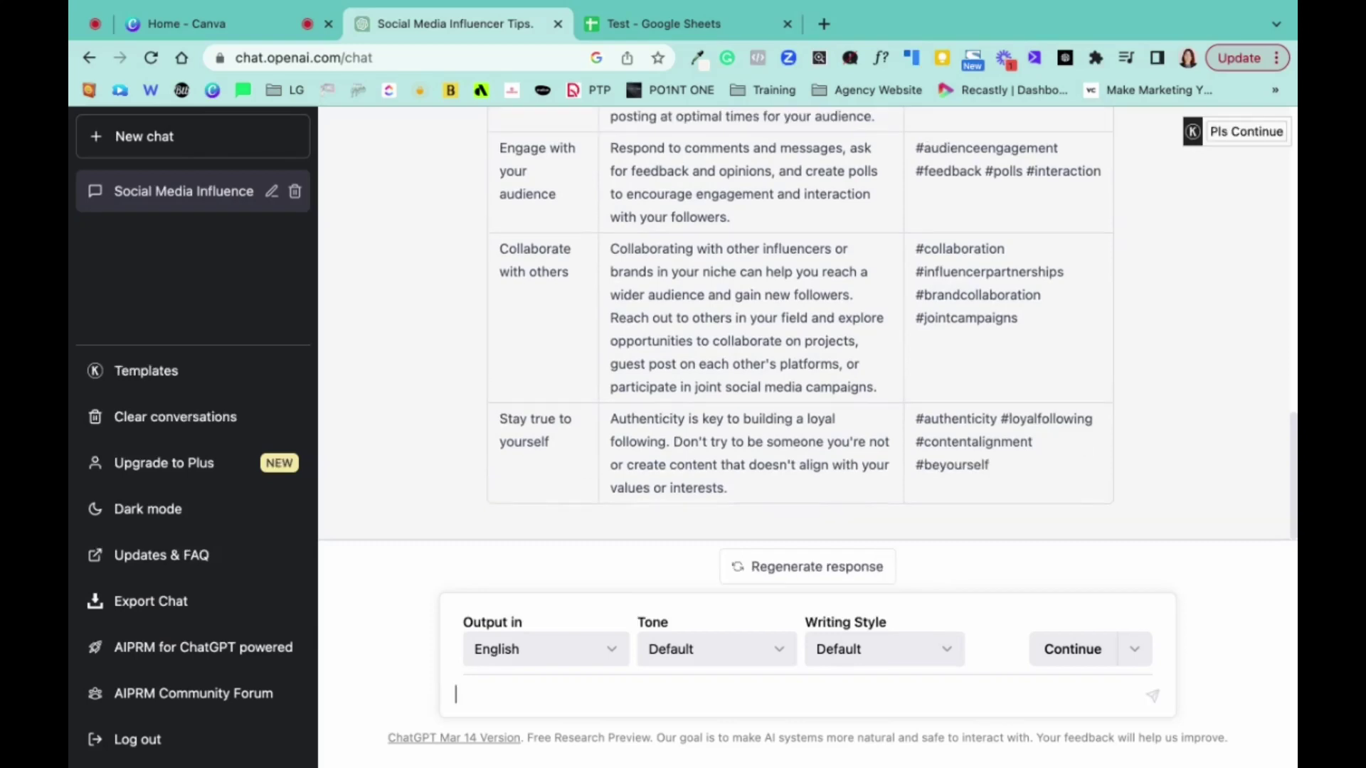
scroll(804, 323, up, 3)
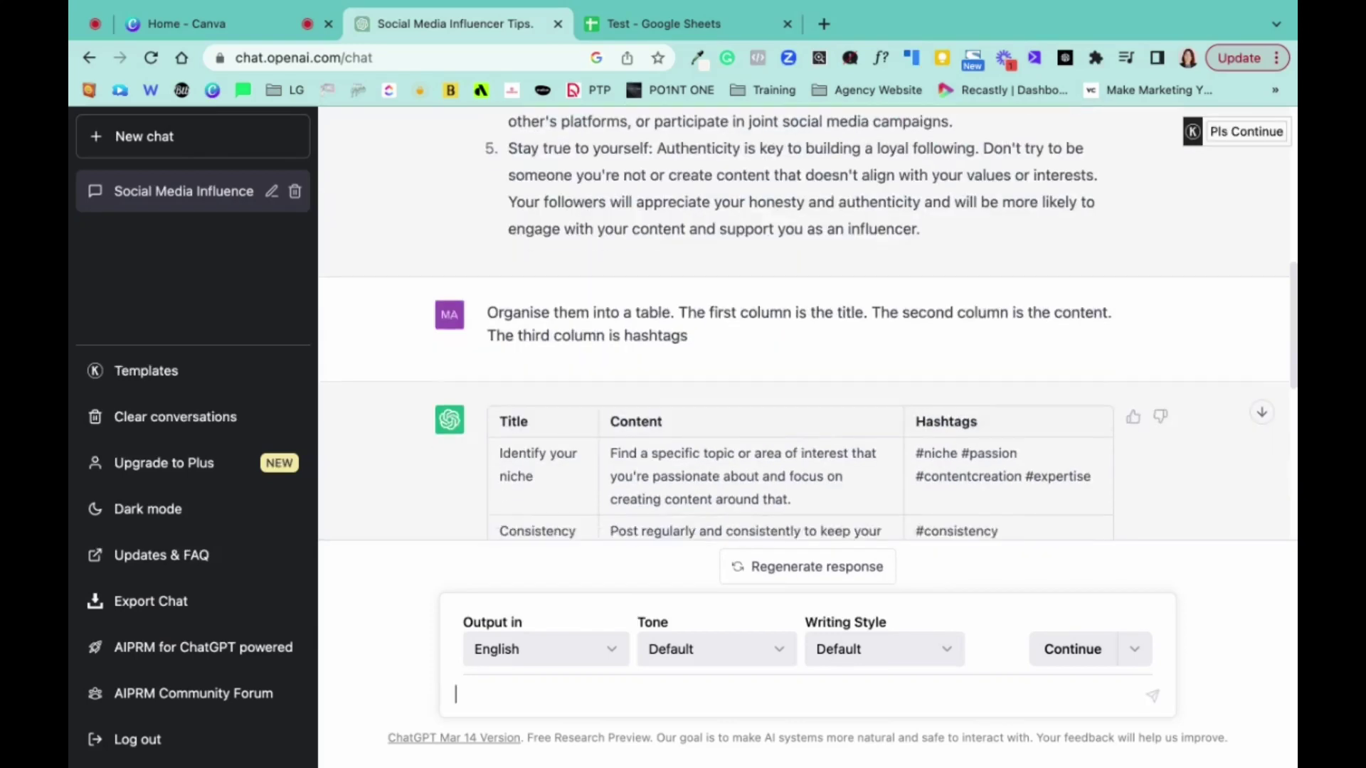
scroll(804, 323, down, 3)
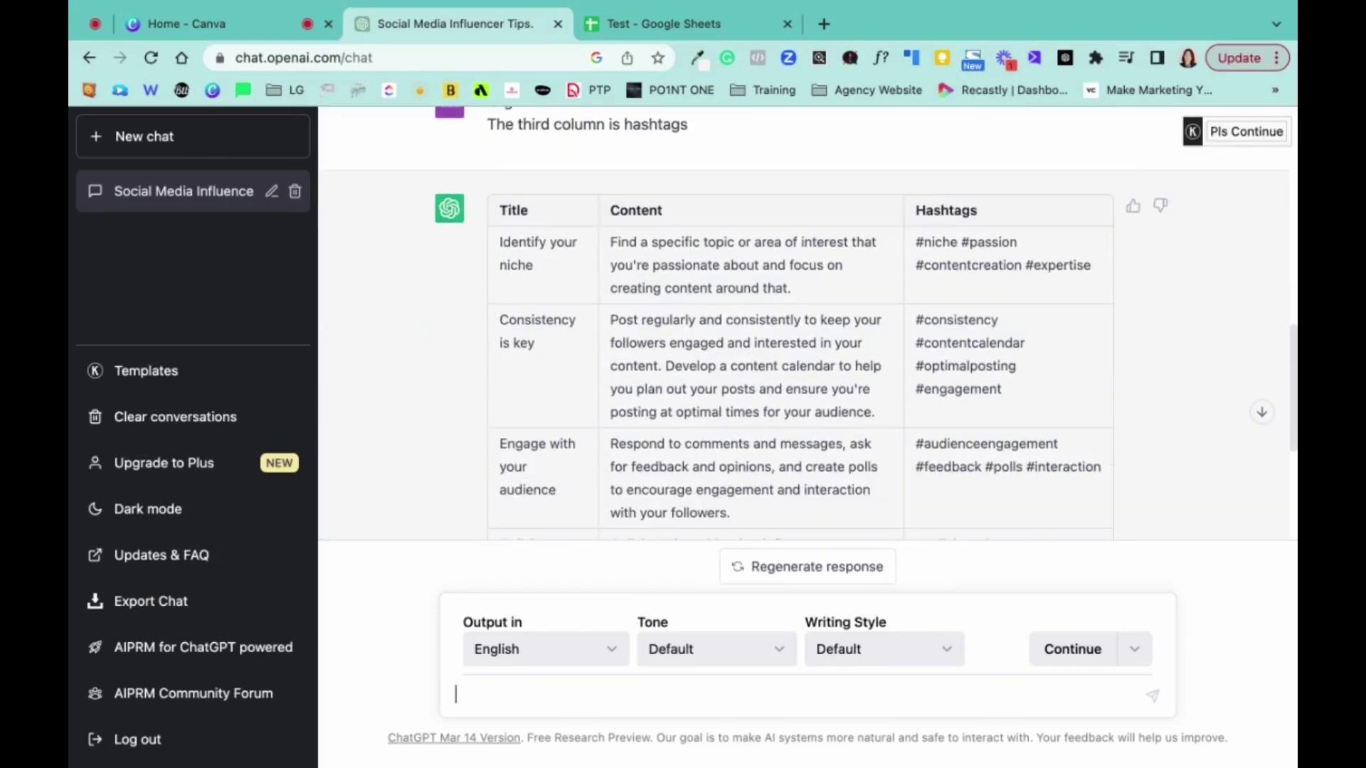
scroll(804, 324, down, 4)
scroll(804, 323, up, 5)
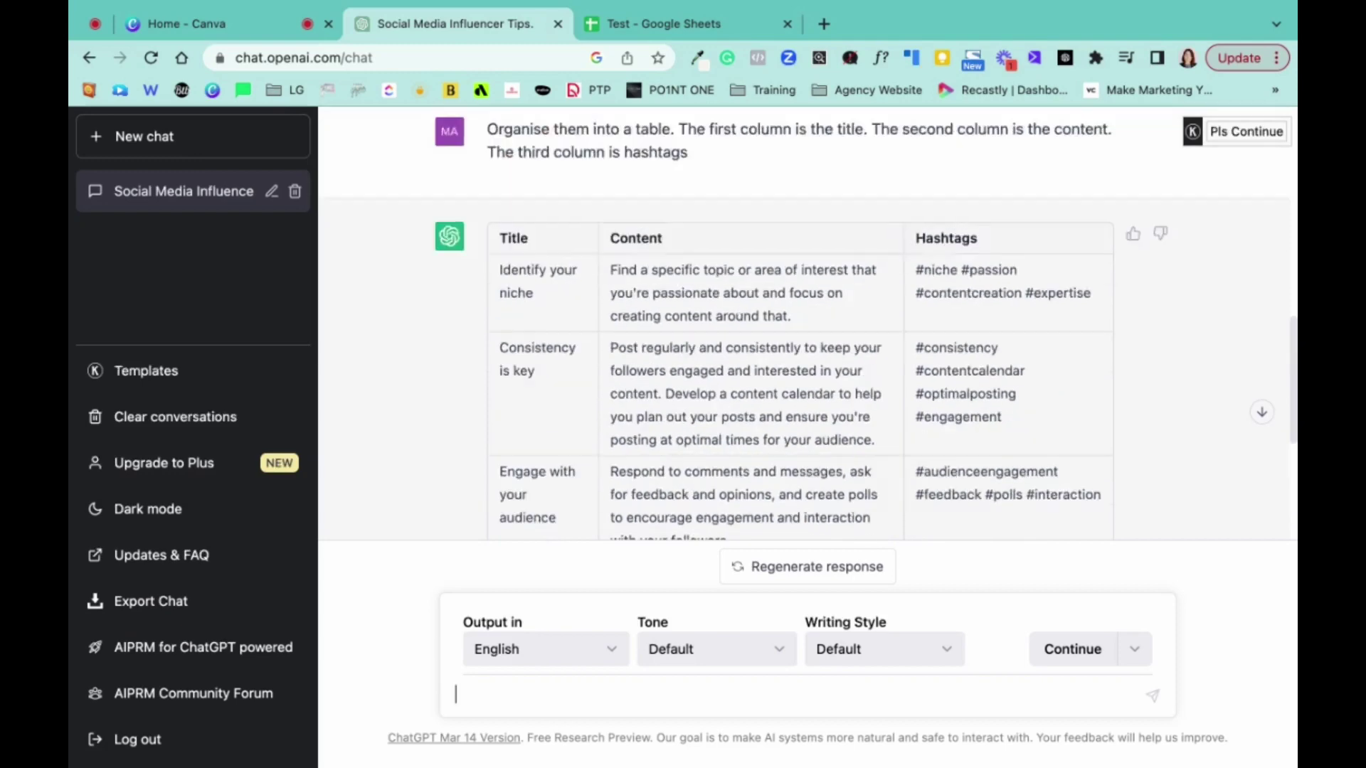
scroll(617, 154, up, 8)
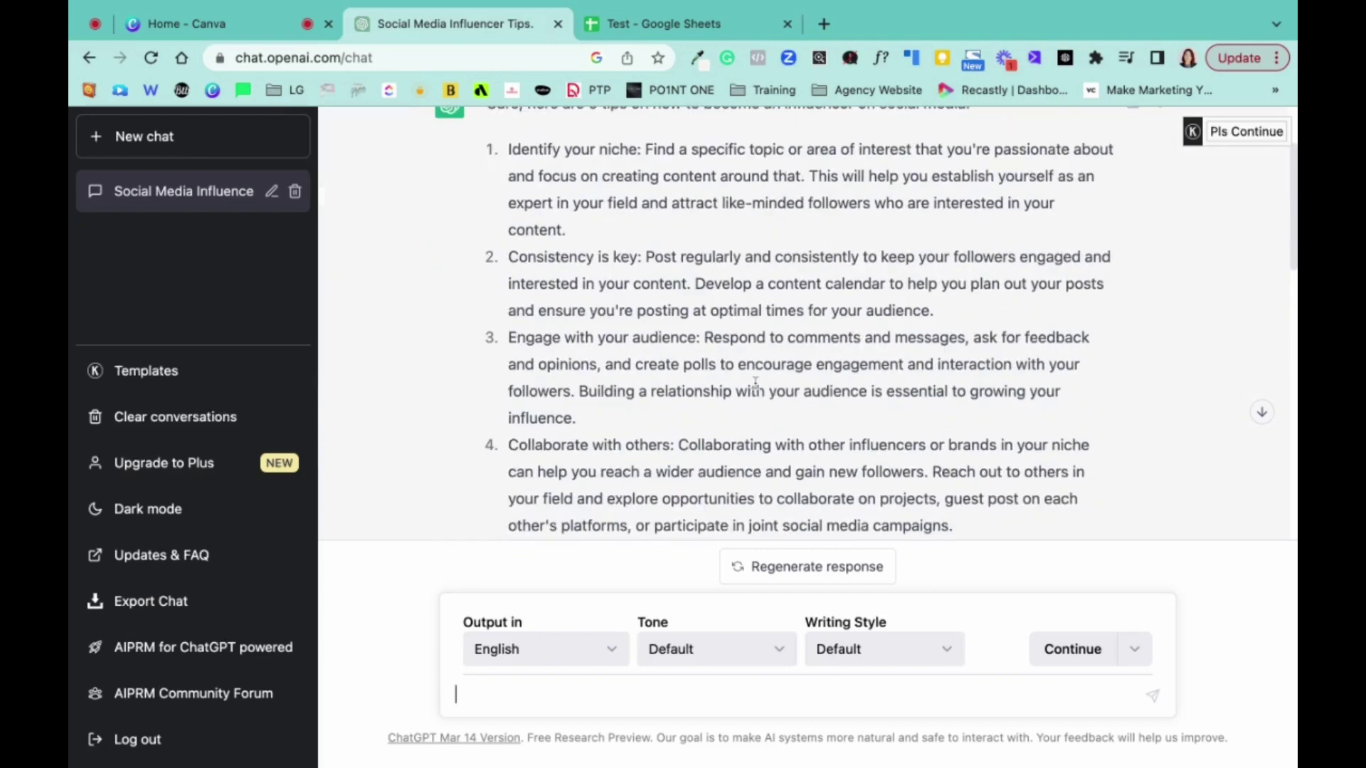
scroll(755, 383, down, 8)
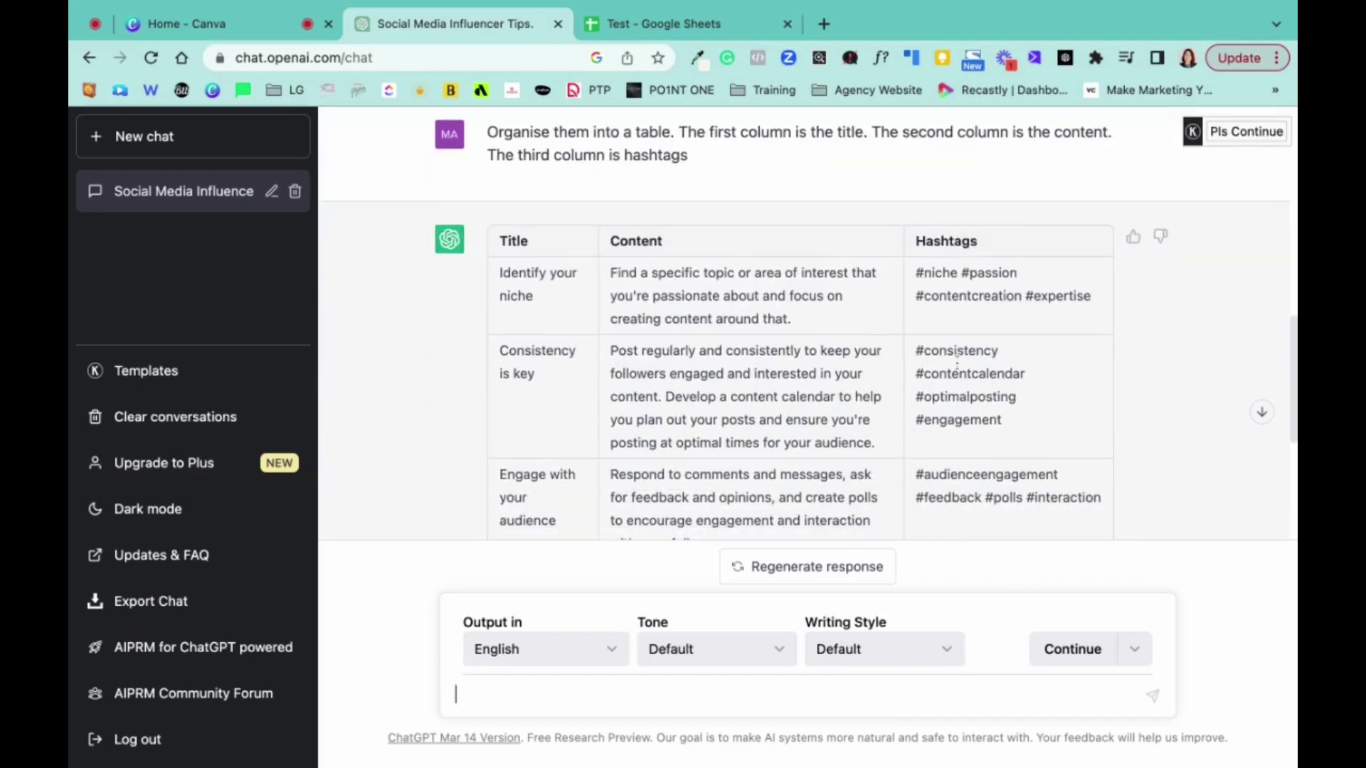
scroll(957, 363, down, 1)
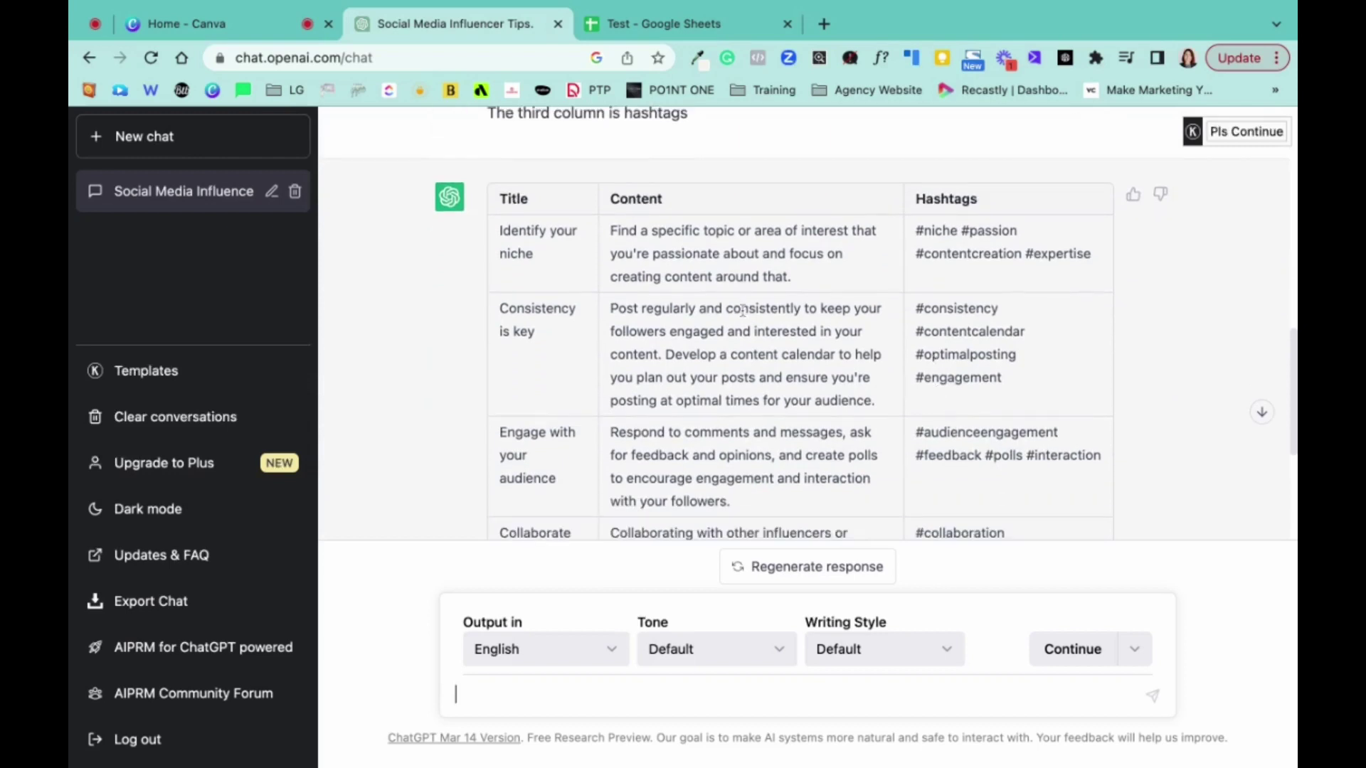
scroll(742, 310, down, 2)
scroll(742, 310, up, 1)
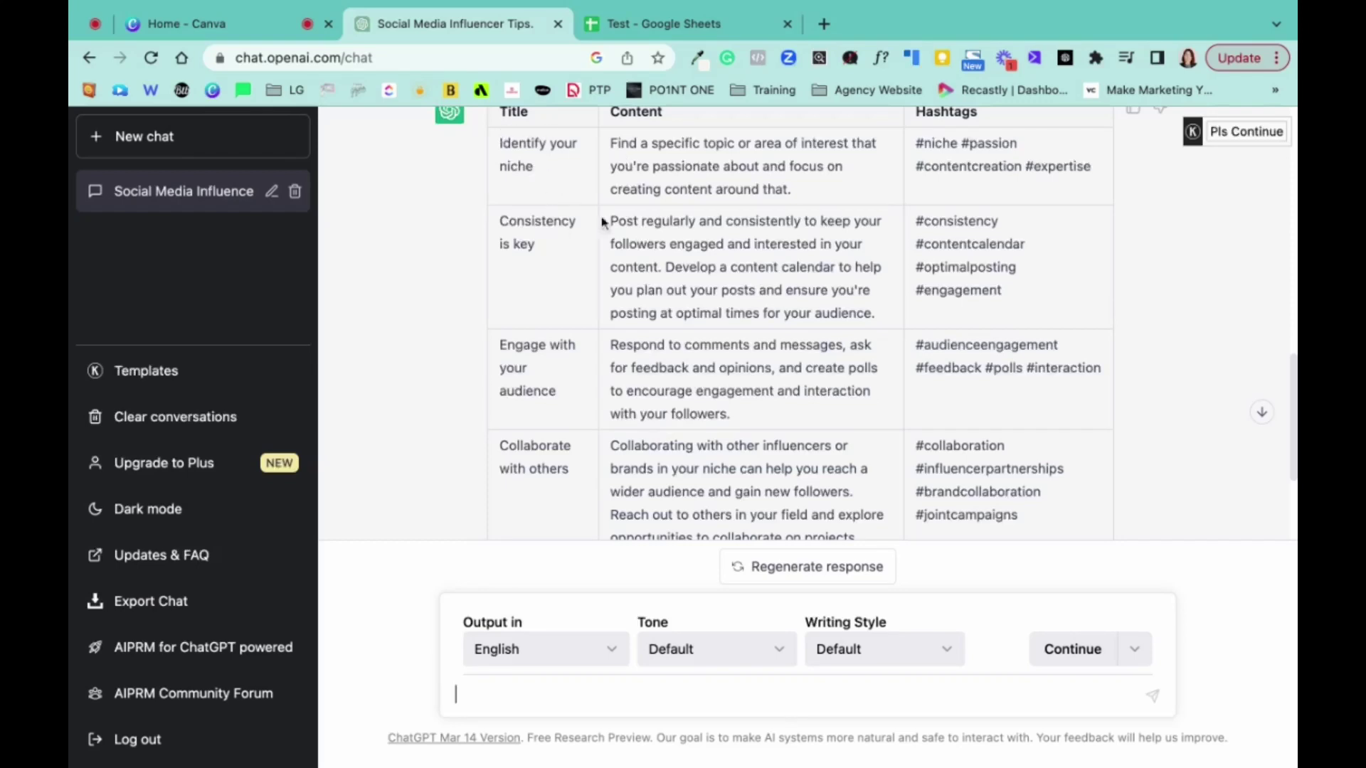
scroll(911, 520, down, 3)
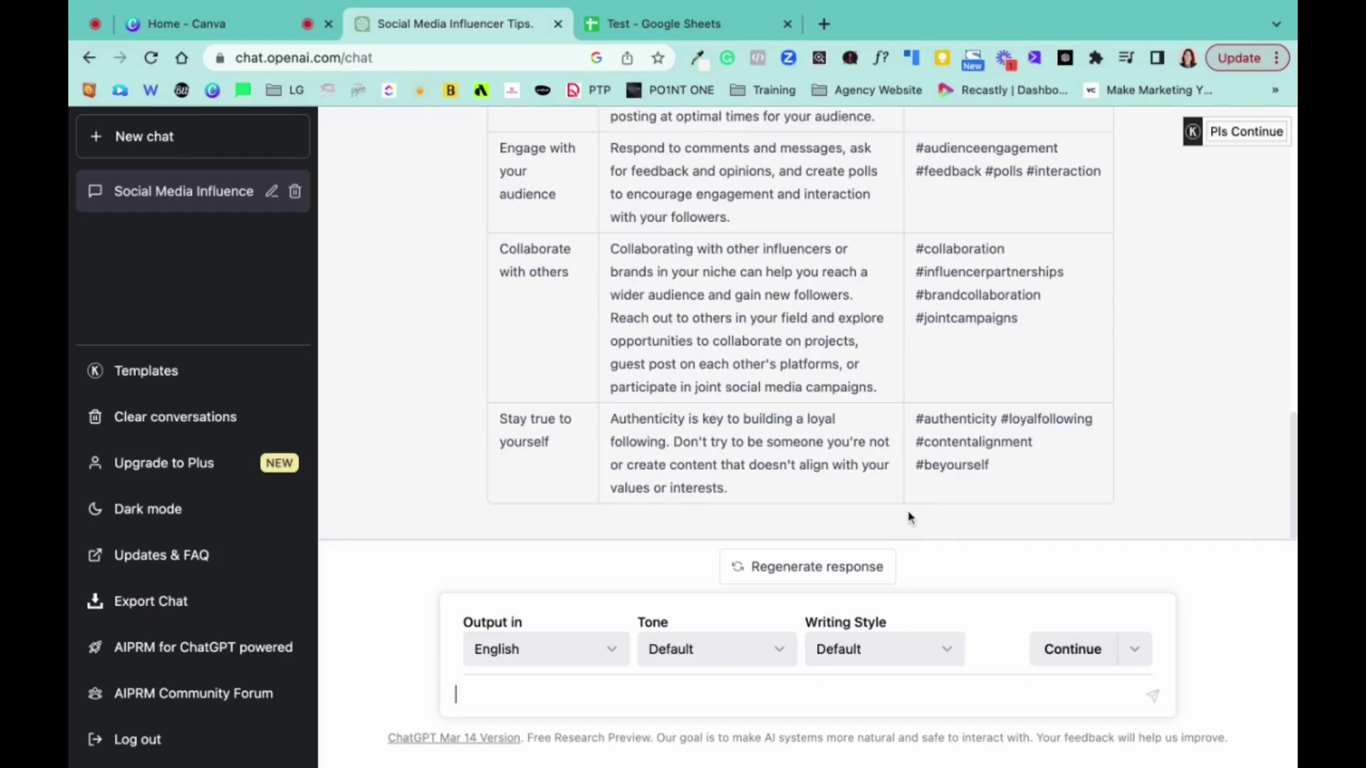
scroll(900, 501, up, 15)
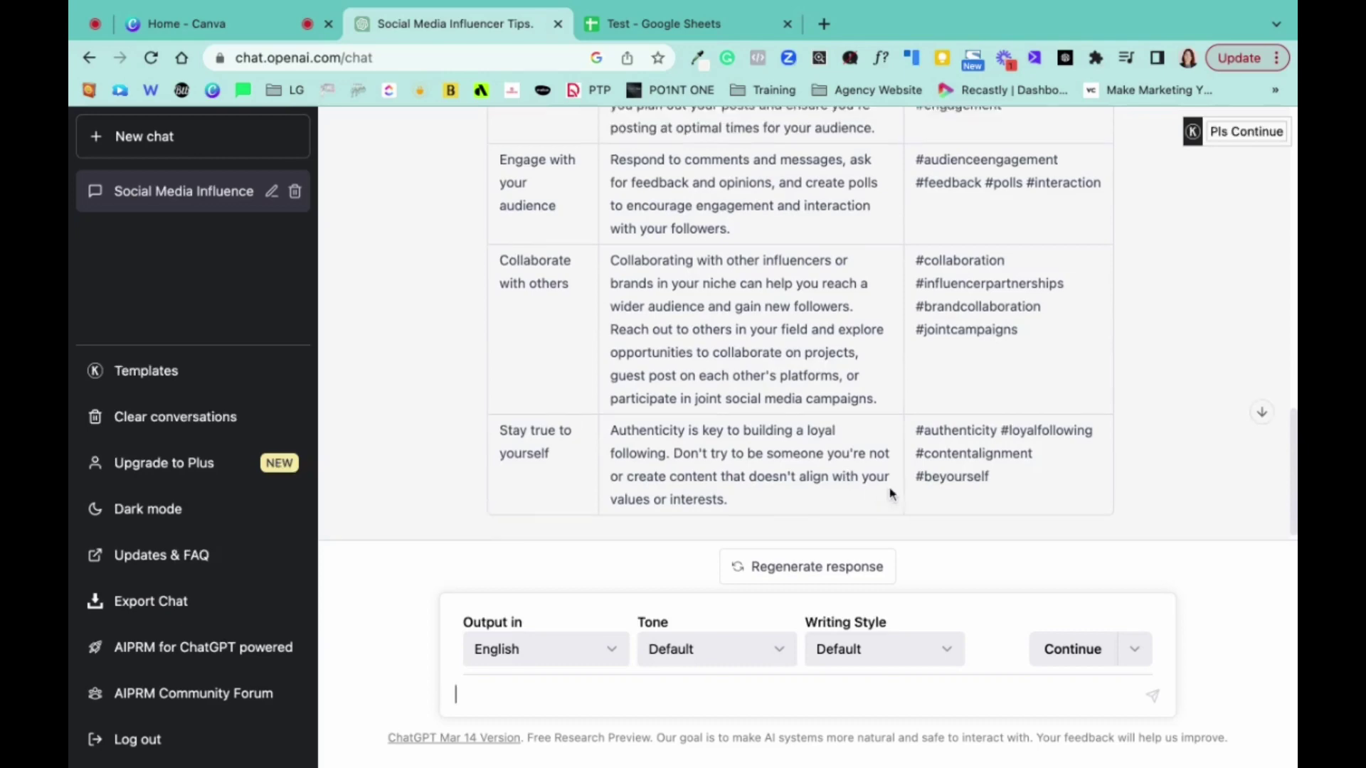